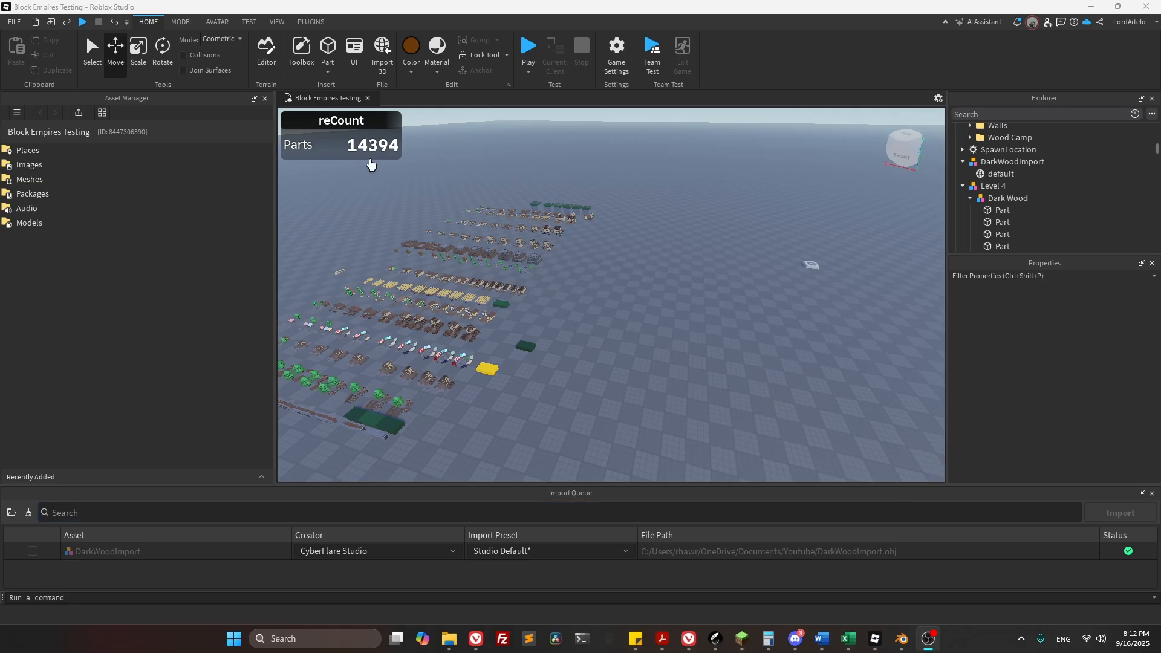
# Compare the original Level 4 fence model with the imported DarkWoodImport mesh by selecting each in the scene.
pyautogui.moveTo(705, 224); pyautogui.dragTo(733, 208, button='right')
pyautogui.click(636, 181)
pyautogui.press('f')
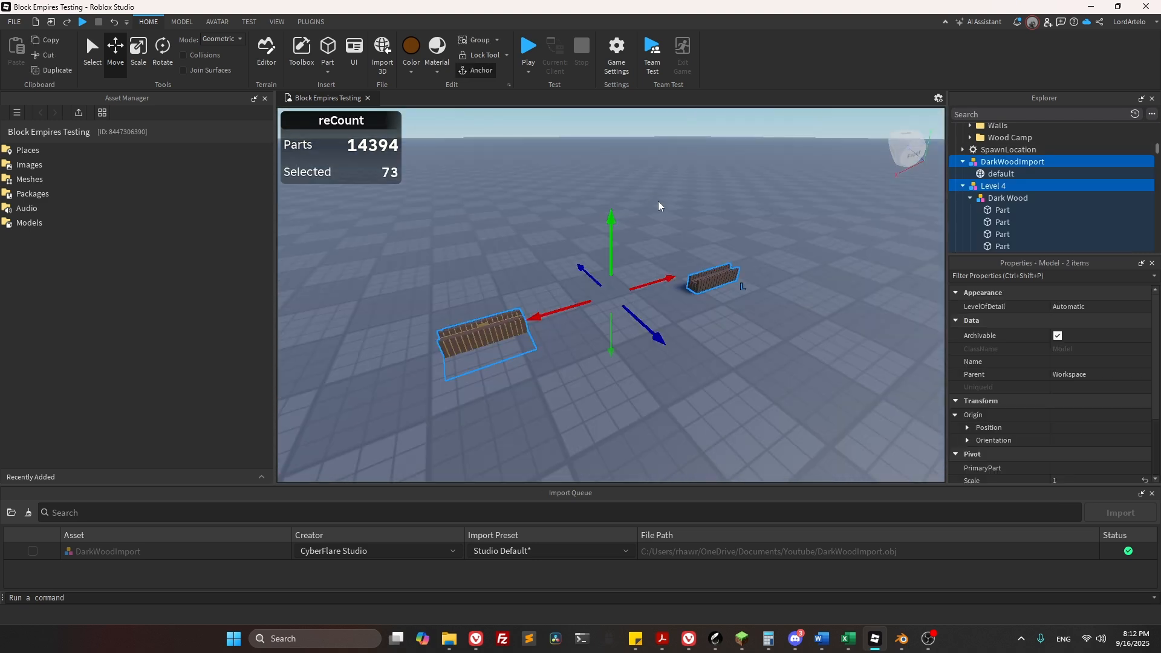
pyautogui.click(520, 358)
pyautogui.click(483, 335)
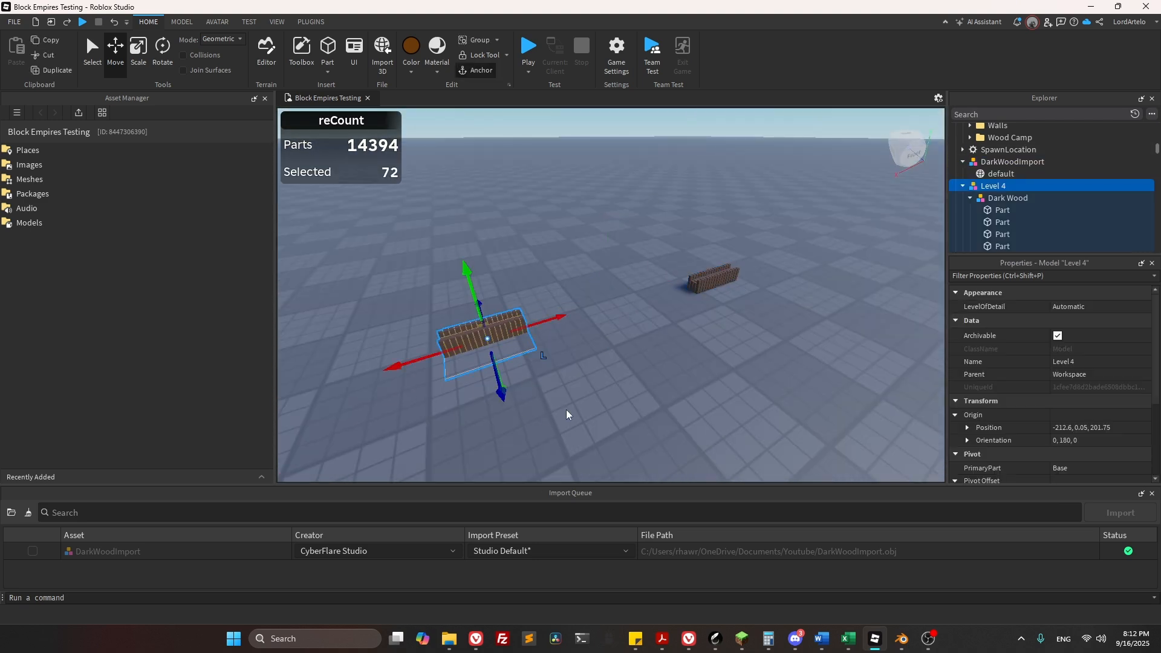
pyautogui.click(618, 371)
pyautogui.click(694, 295)
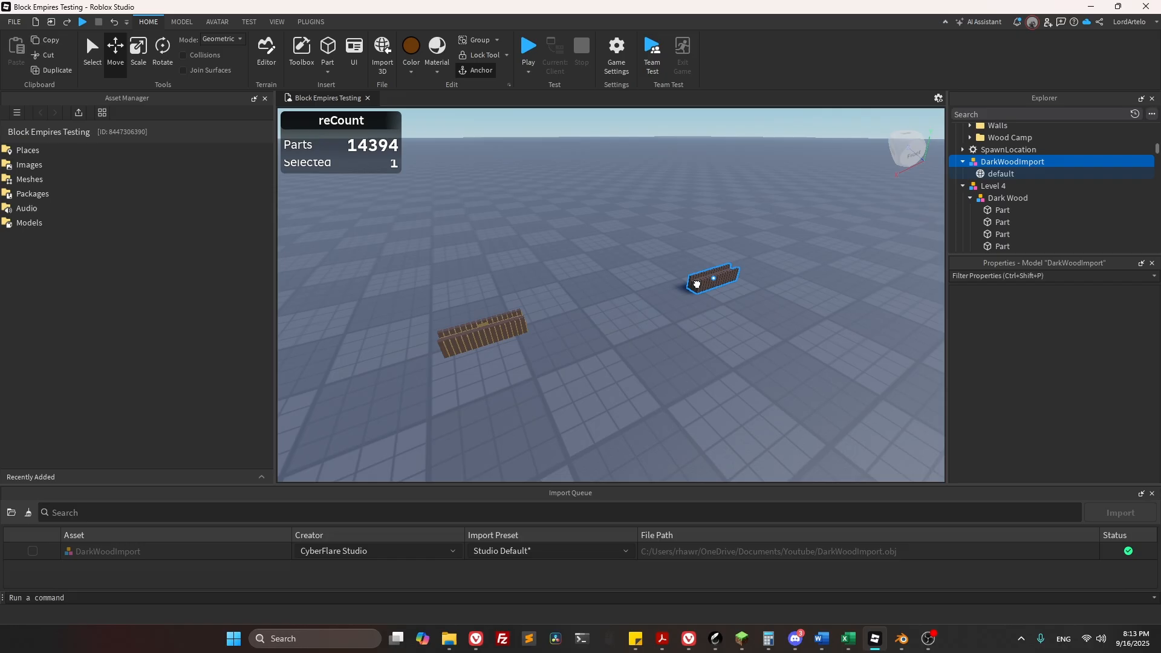
pyautogui.click(610, 338)
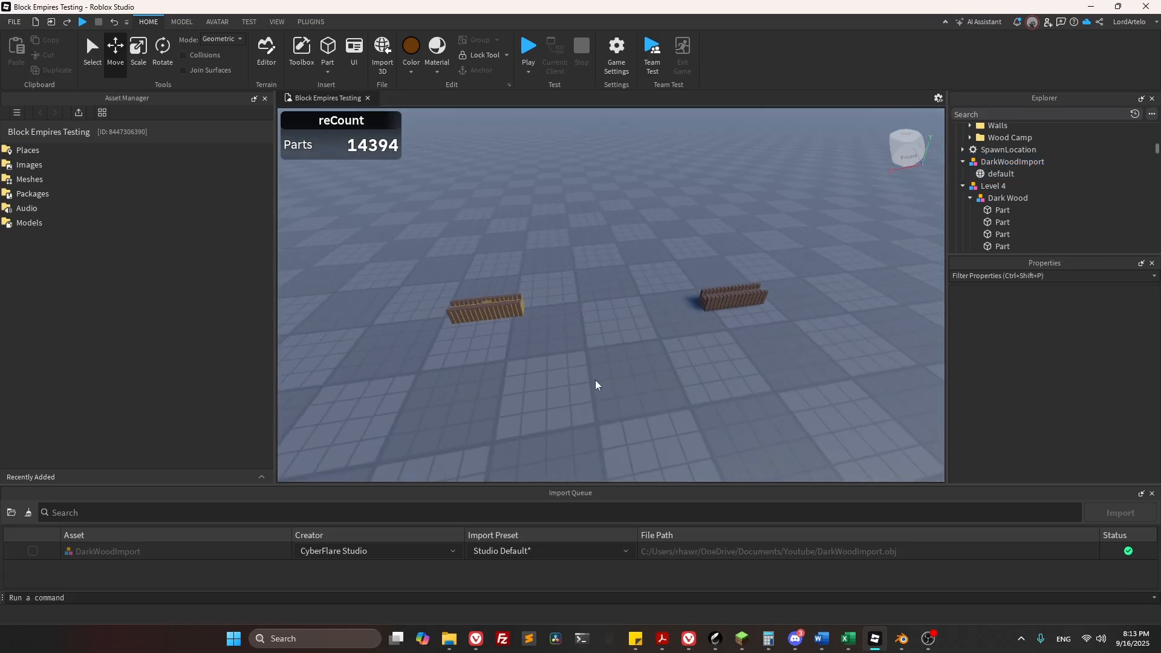
# Select the Light Wood group inside the Level 4 fence model, with its Dark Wood group collapsed in the object hierarchy.
pyautogui.press('a')
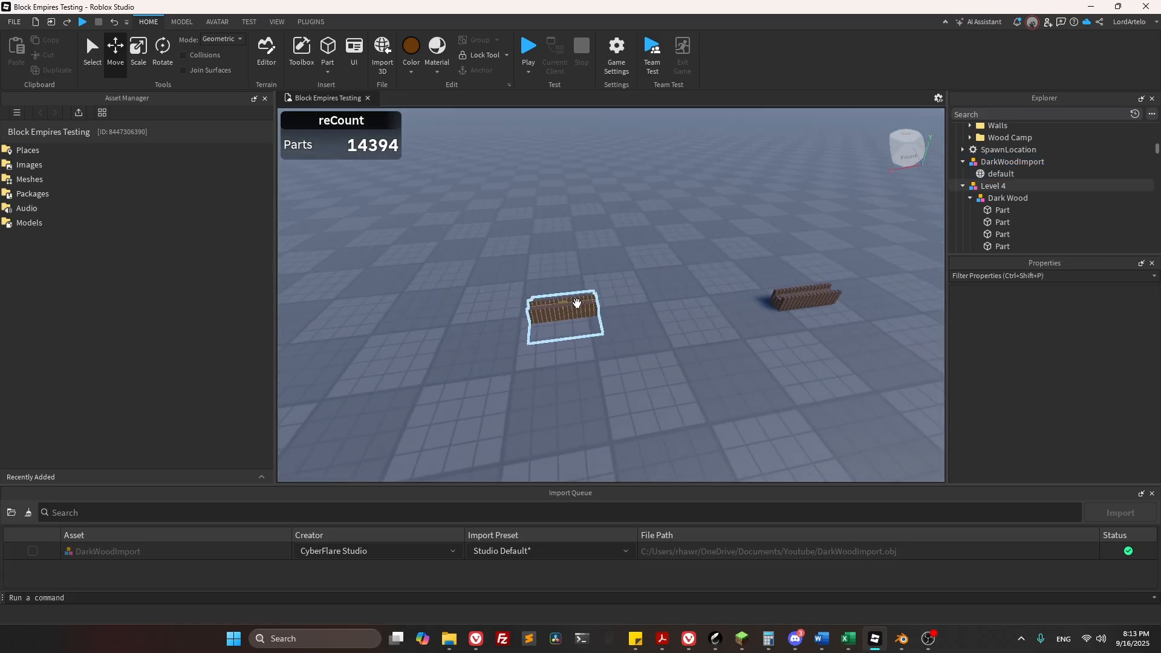
pyautogui.click(578, 303)
pyautogui.press('a')
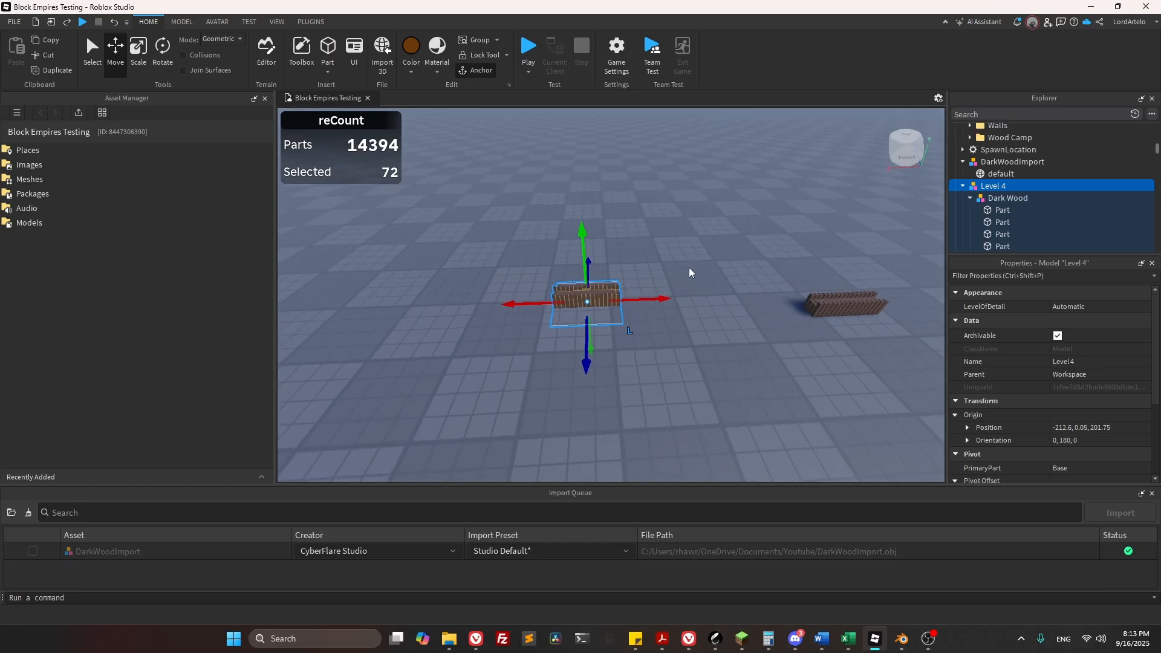
pyautogui.press('w')
pyautogui.press('w')
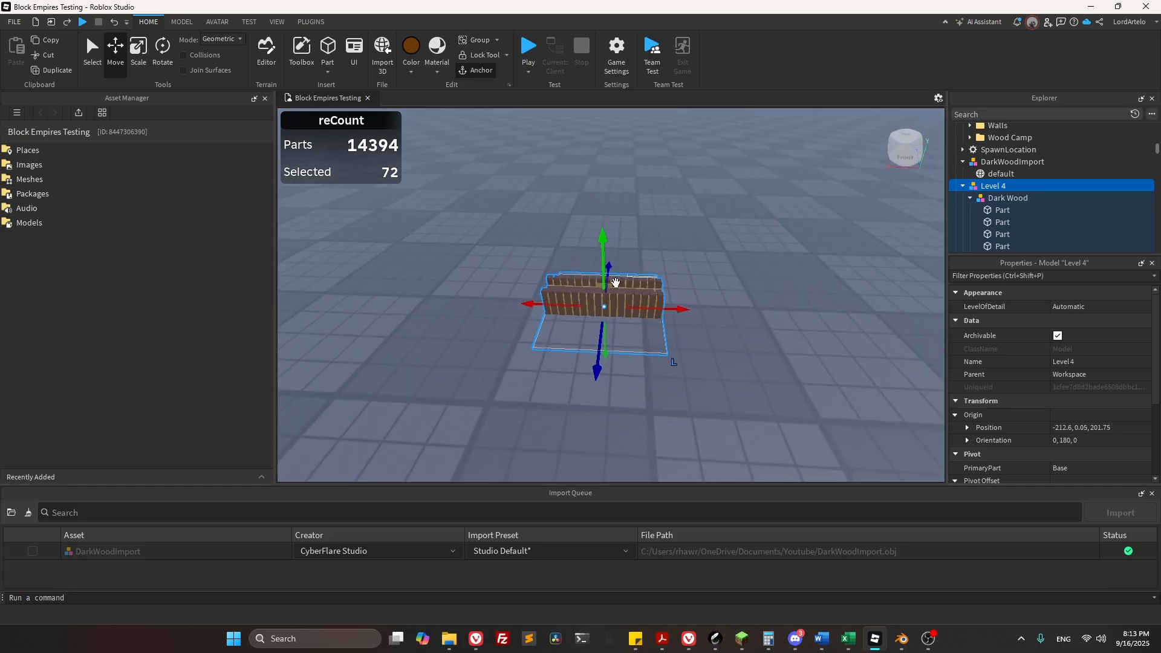
pyautogui.click(970, 199)
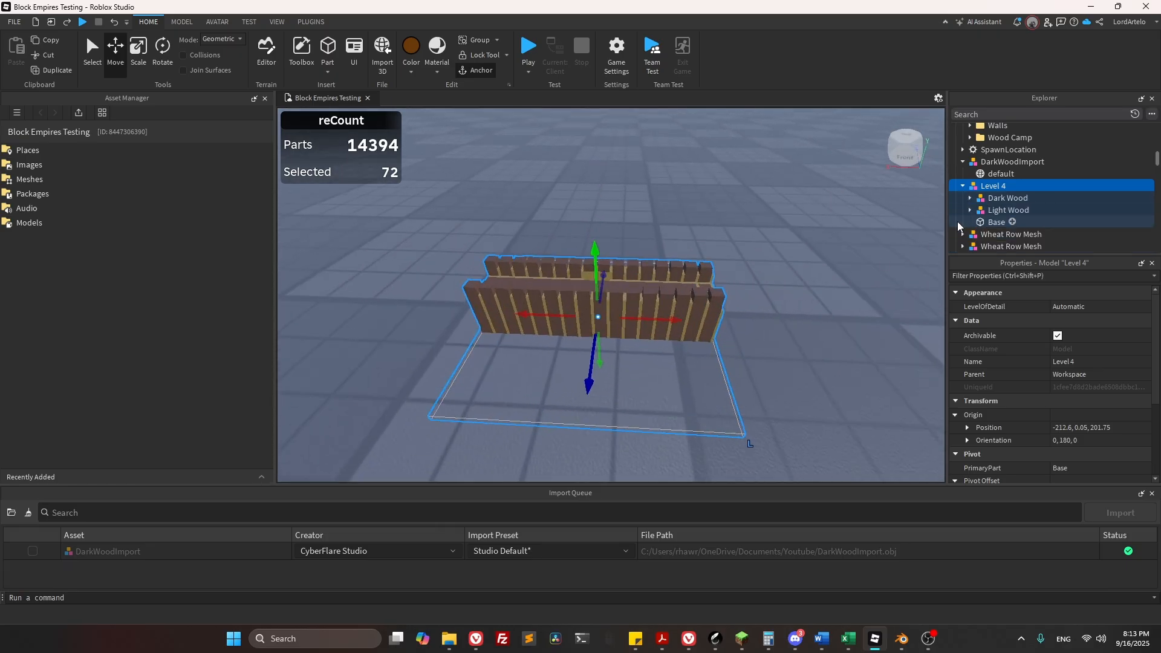
pyautogui.click(880, 248)
pyautogui.click(989, 211)
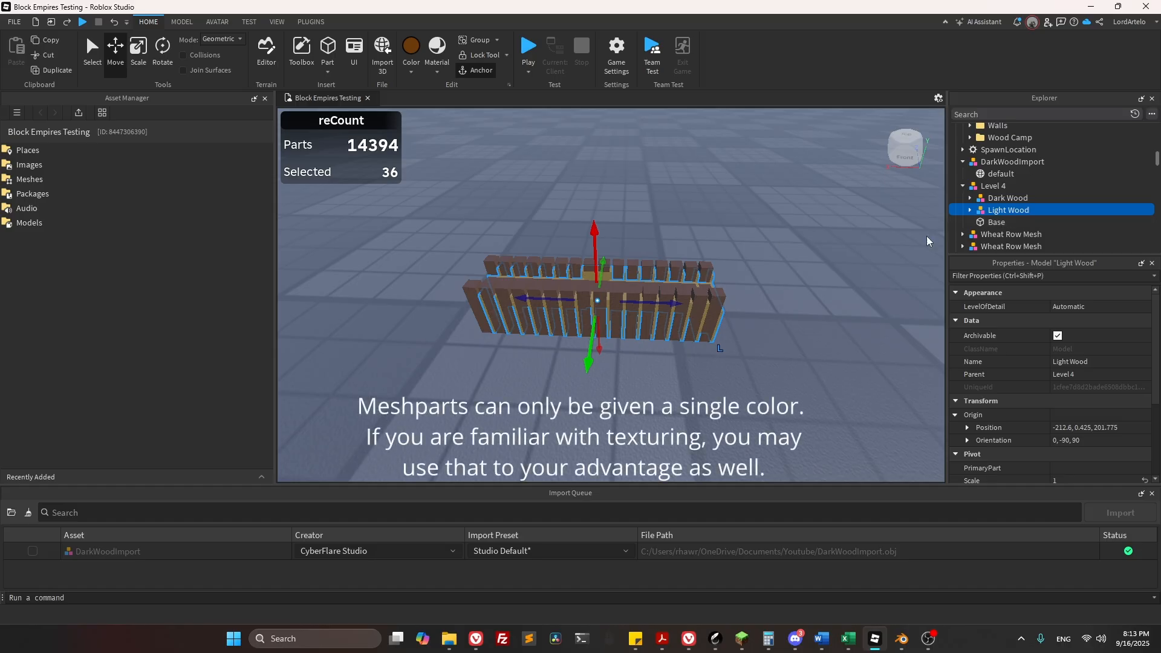
# Export the Light Wood group as an OBJ file named Lightwood in the Documents\Youtube folder.
pyautogui.moveTo(793, 252); pyautogui.dragTo(811, 228, button='right')
pyautogui.rightClick(997, 211)
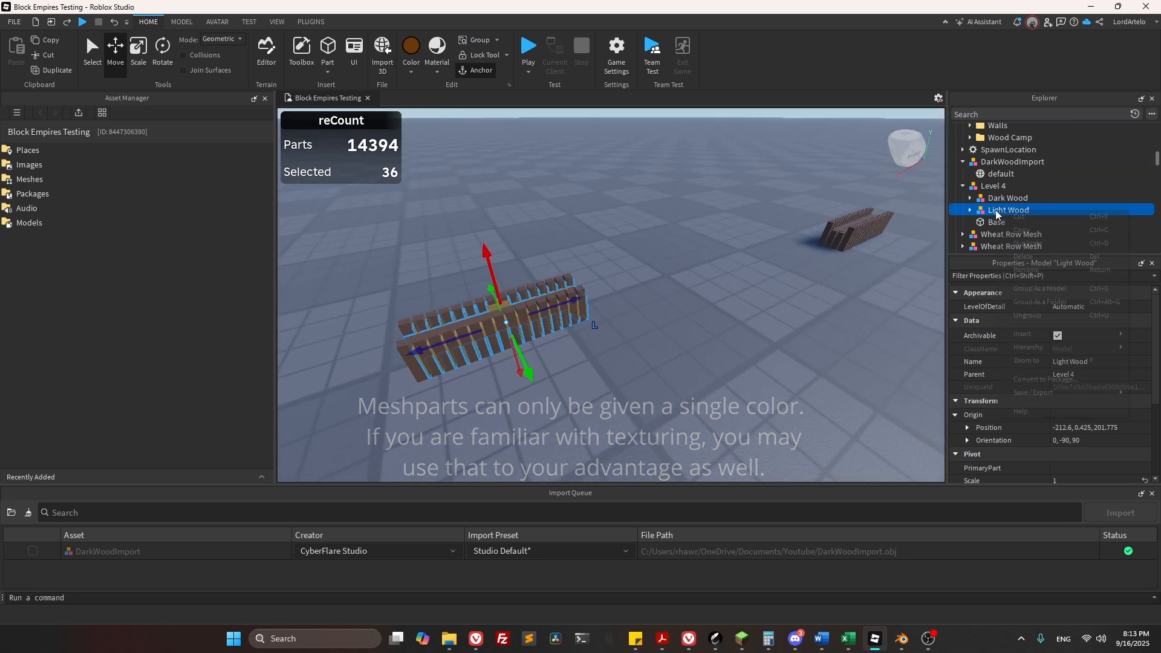
pyautogui.moveTo(1050, 390)
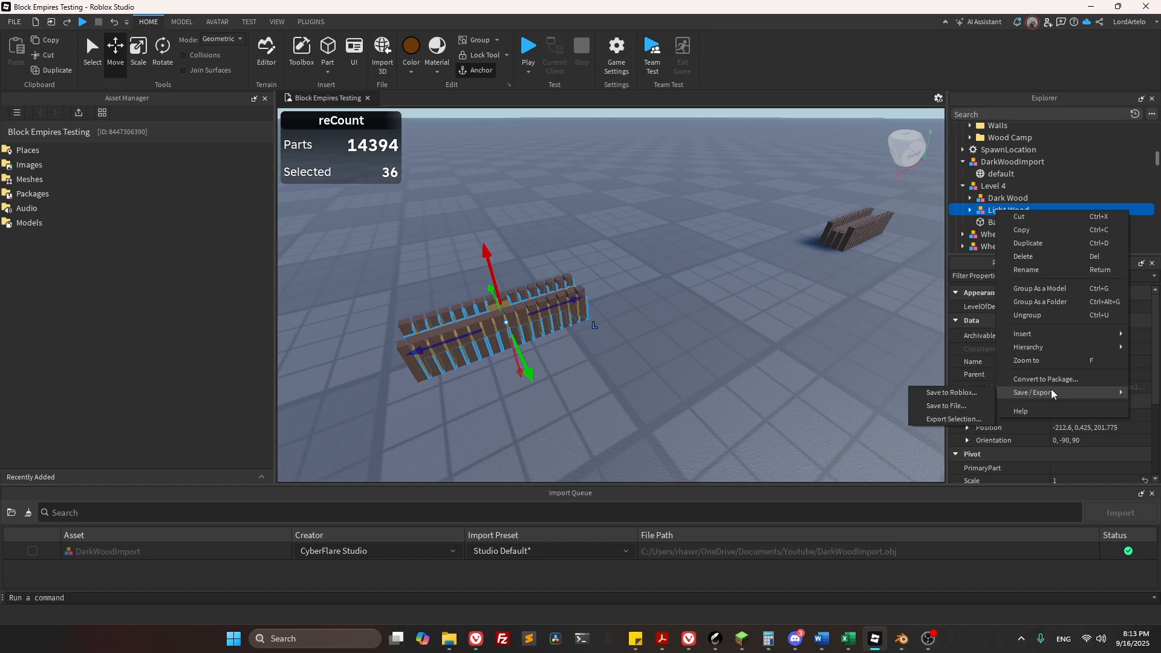
pyautogui.click(962, 415)
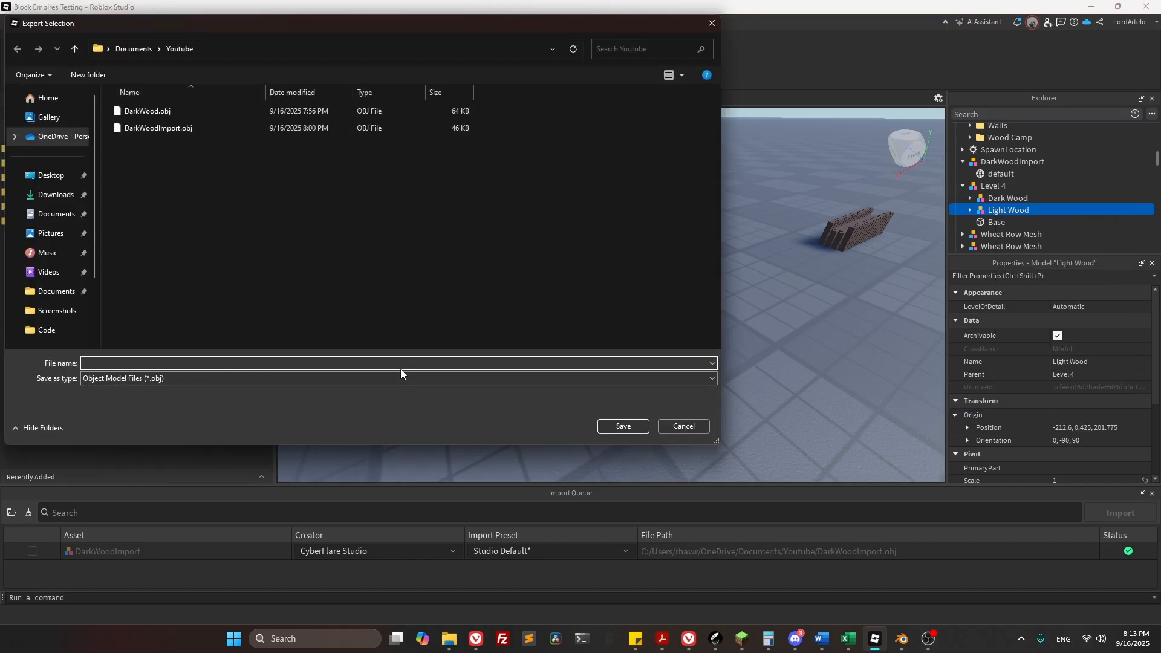
pyautogui.write('Lightwood')
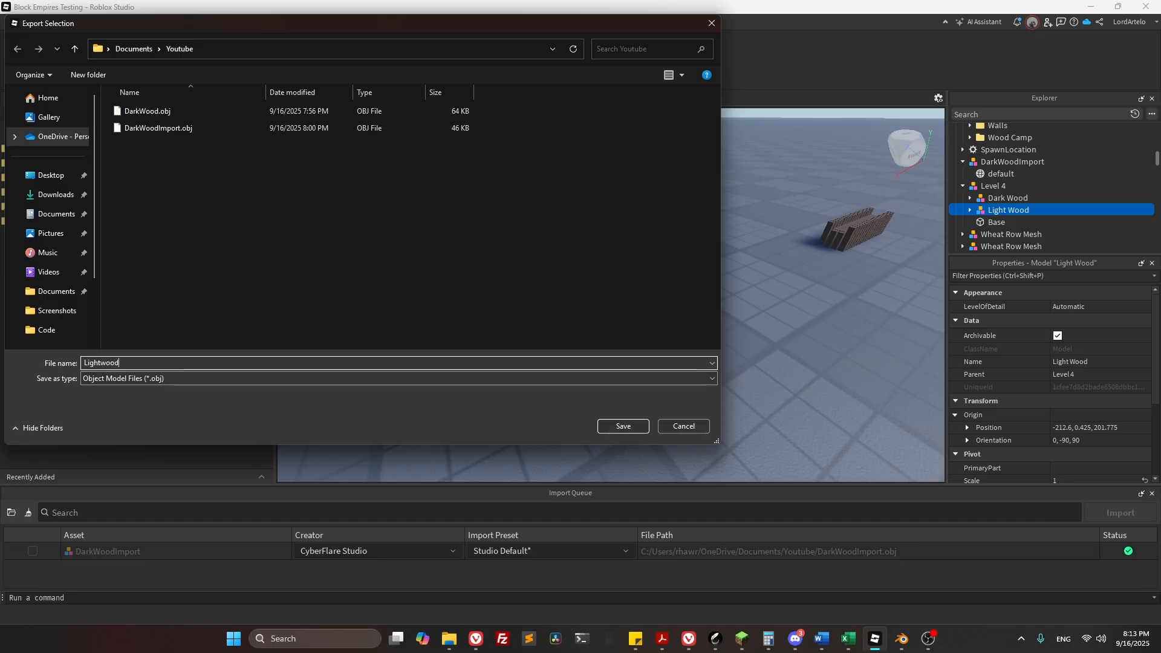
pyautogui.click(625, 425)
pyautogui.click(625, 425)
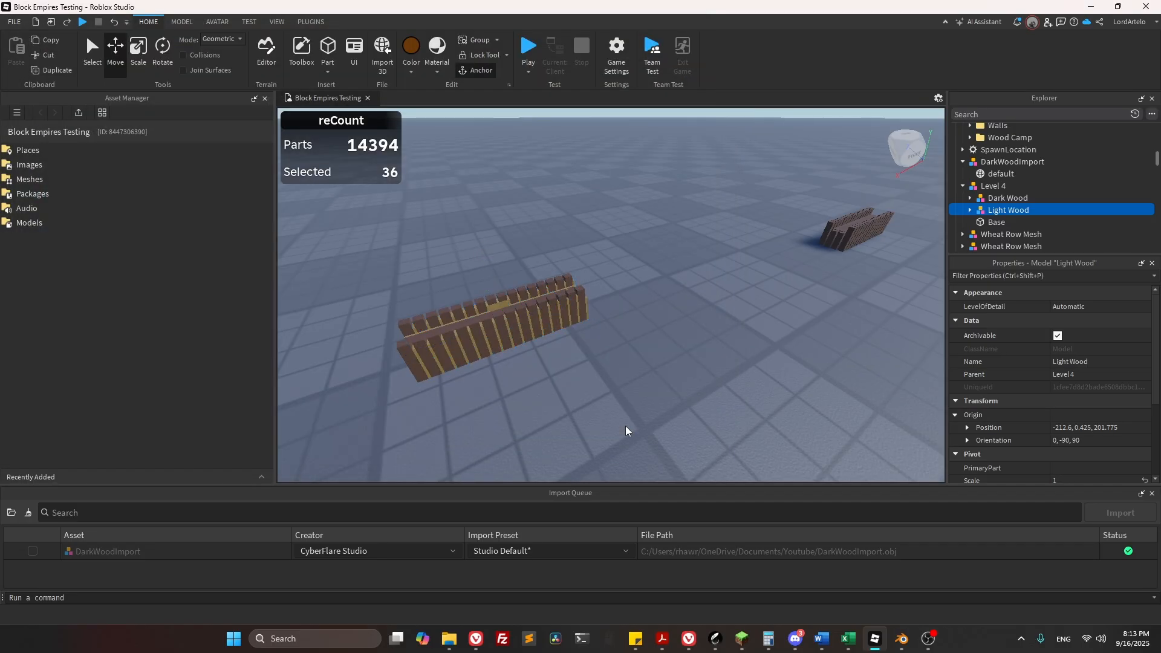
# Switch to Blender and delete the DarkWood mesh from the open scene.
pyautogui.click(904, 646)
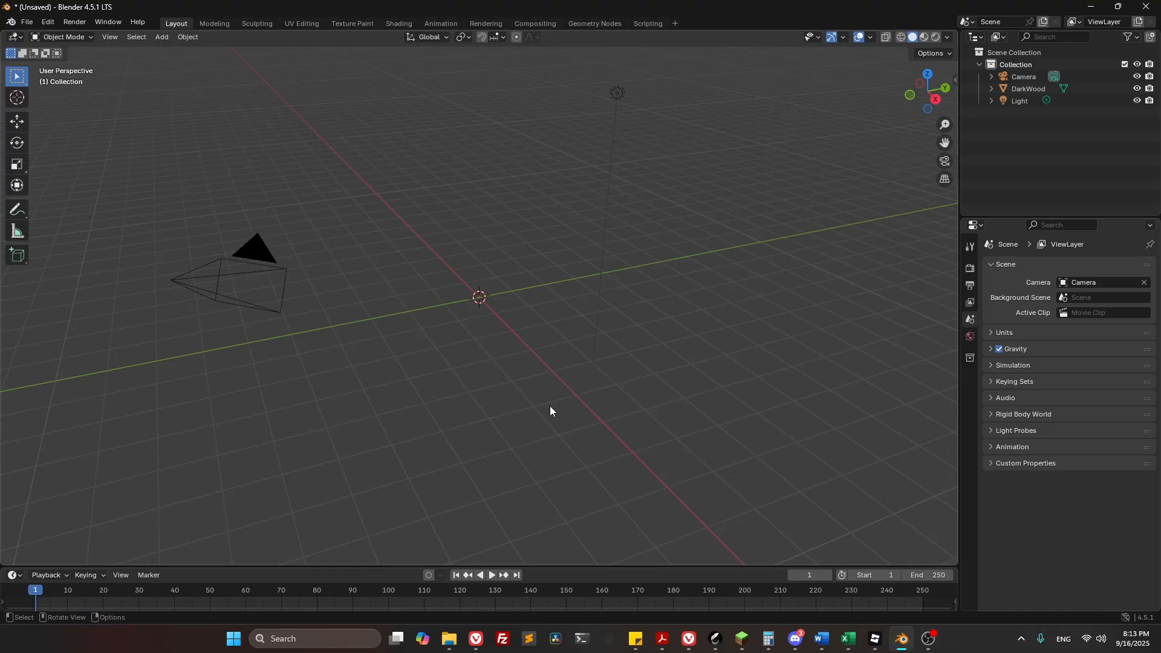
pyautogui.click(1019, 88)
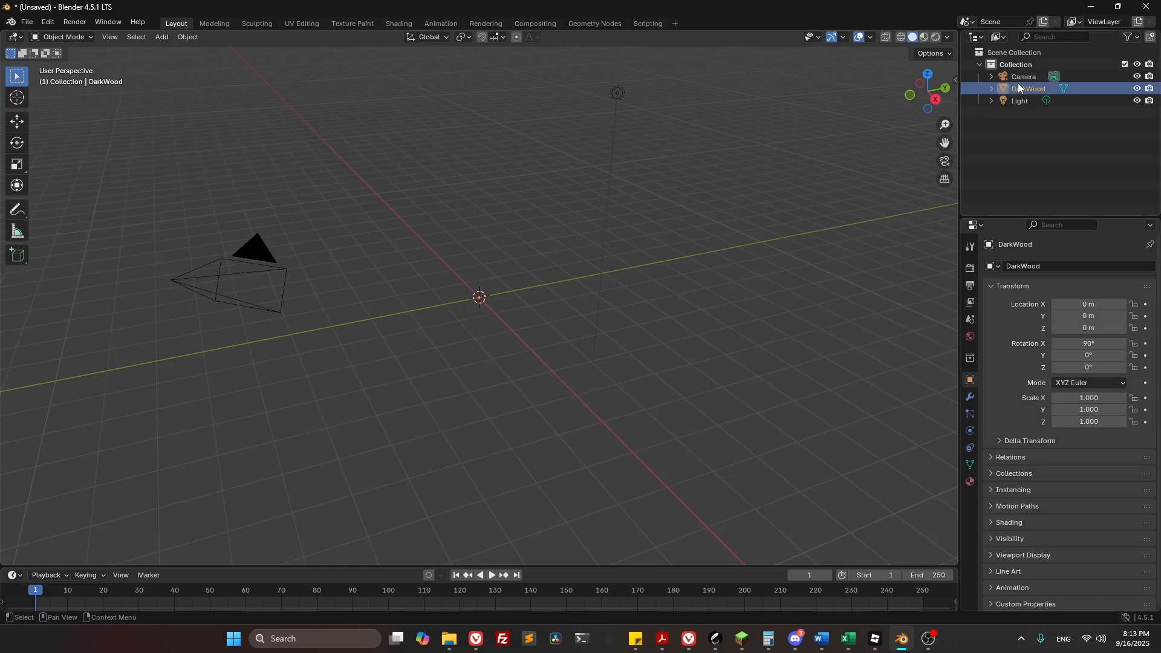
pyautogui.press('Delete')
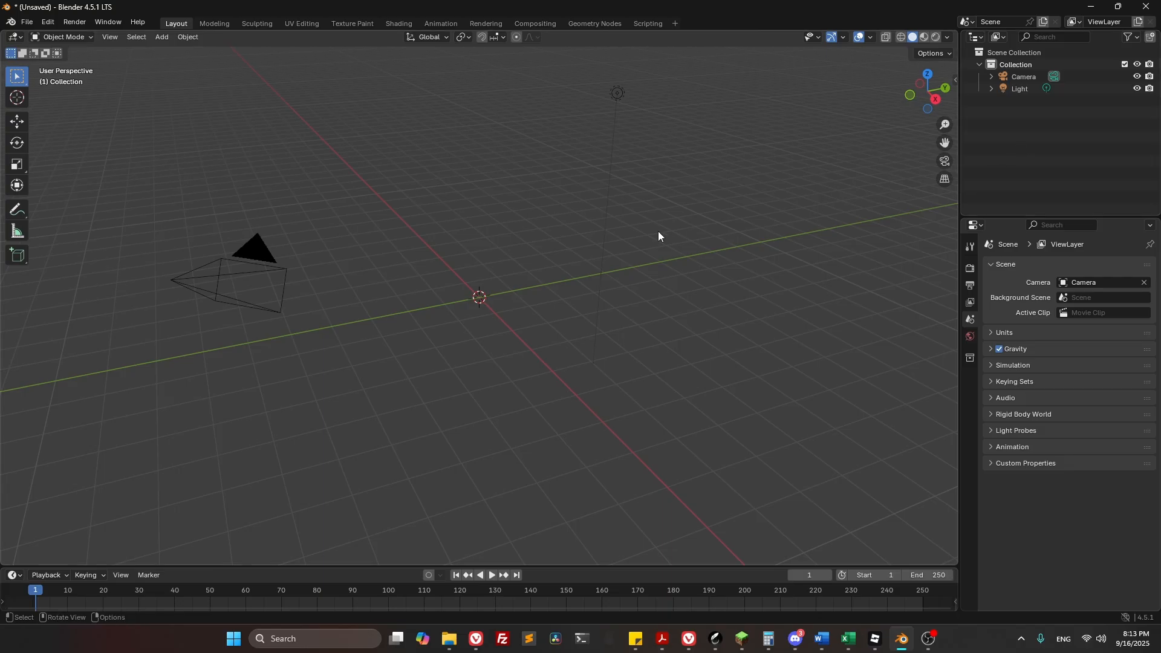
# Start a General project in a new Blender 4.5 window and delete the default cube.
pyautogui.rightClick(901, 639)
pyautogui.rightClick(902, 638)
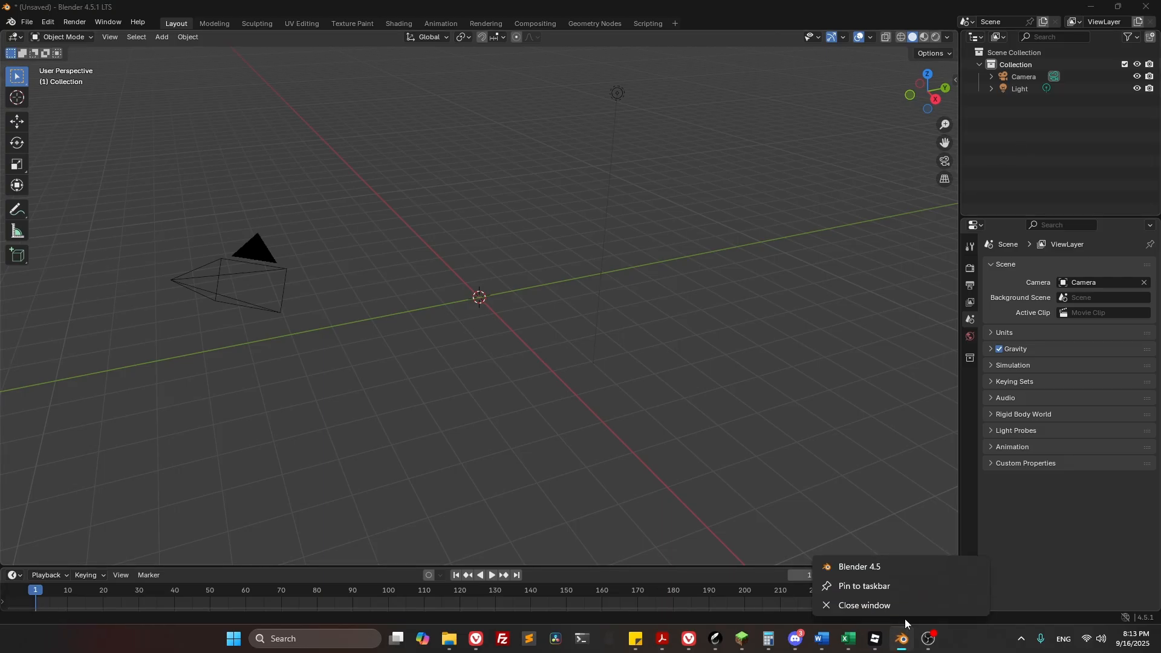
pyautogui.click(899, 572)
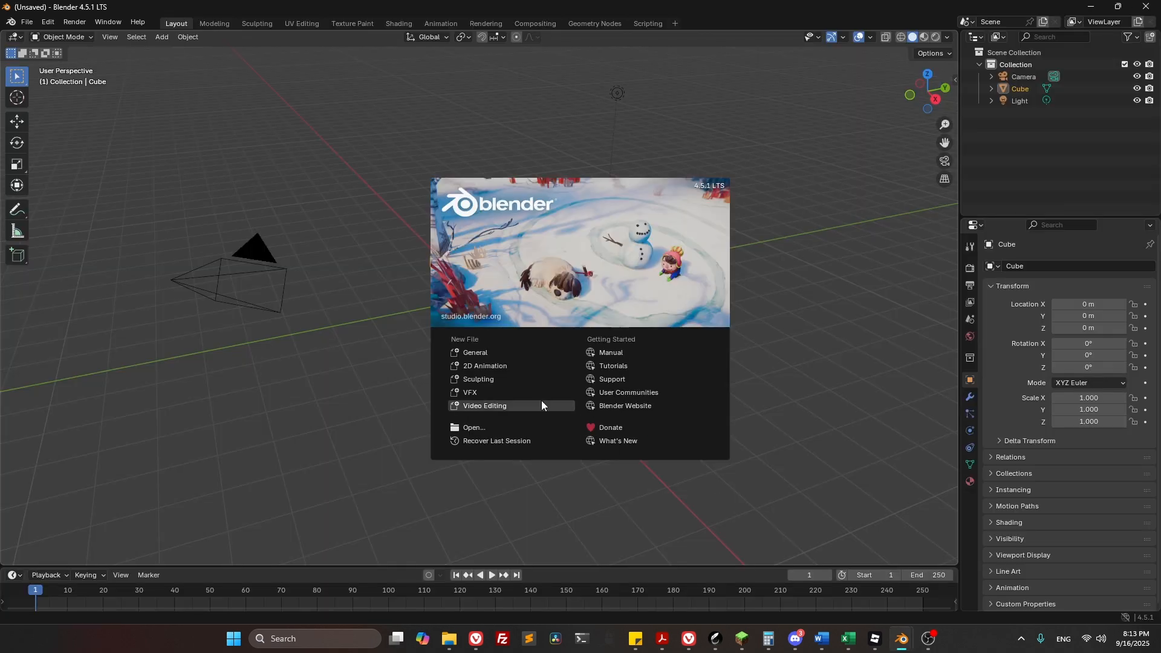
pyautogui.click(467, 351)
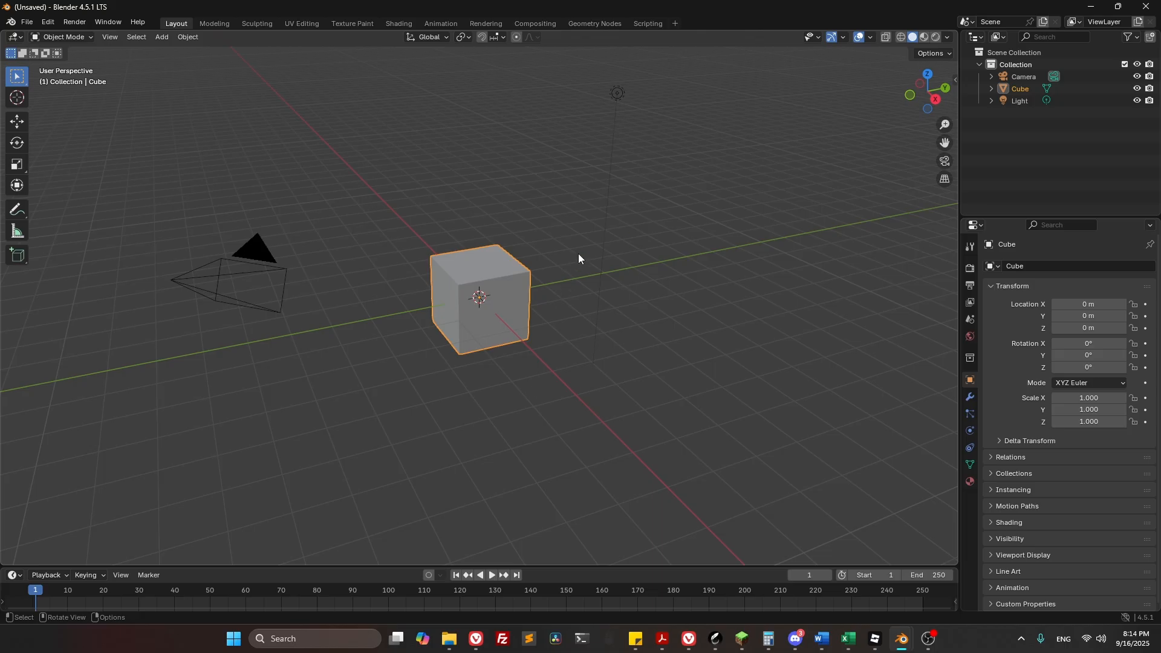
pyautogui.press('Delete')
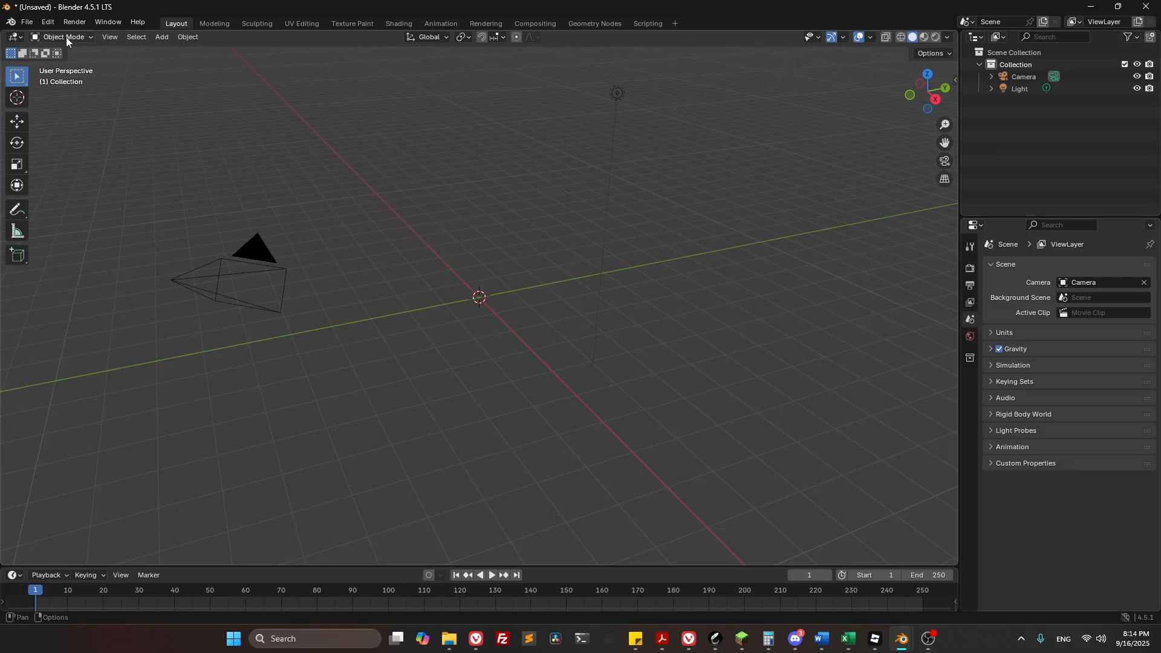
# Import Lightwood.obj from the Documents\Youtube folder as a Wavefront OBJ with the default import settings.
pyautogui.click(31, 23)
pyautogui.moveTo(61, 193)
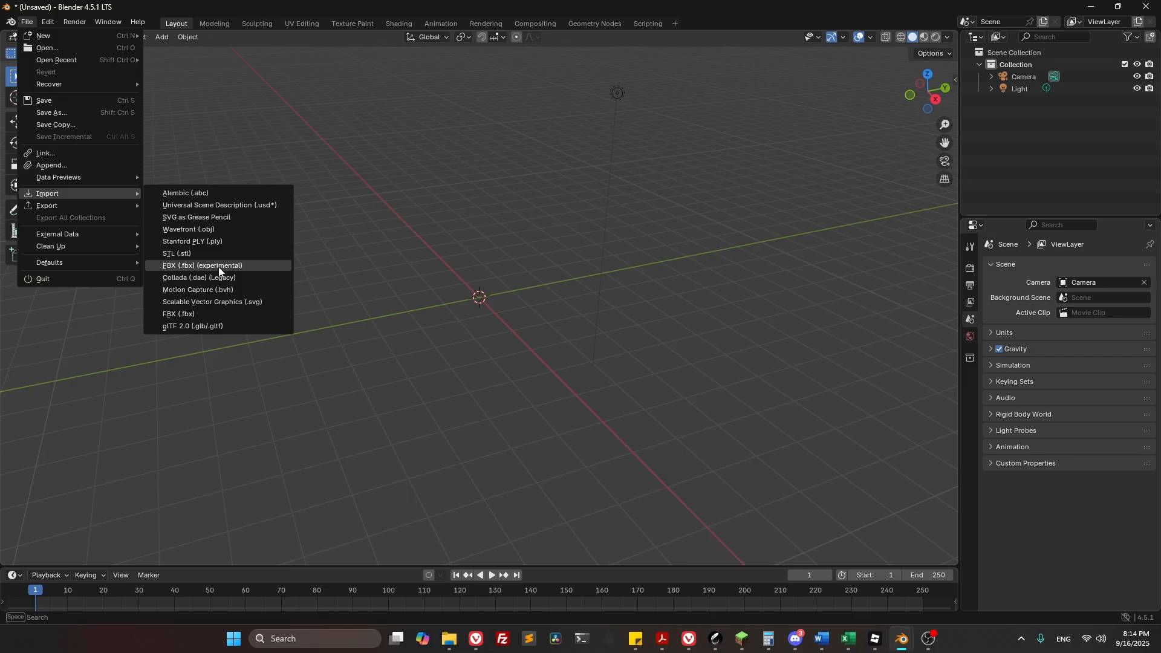
pyautogui.click(227, 230)
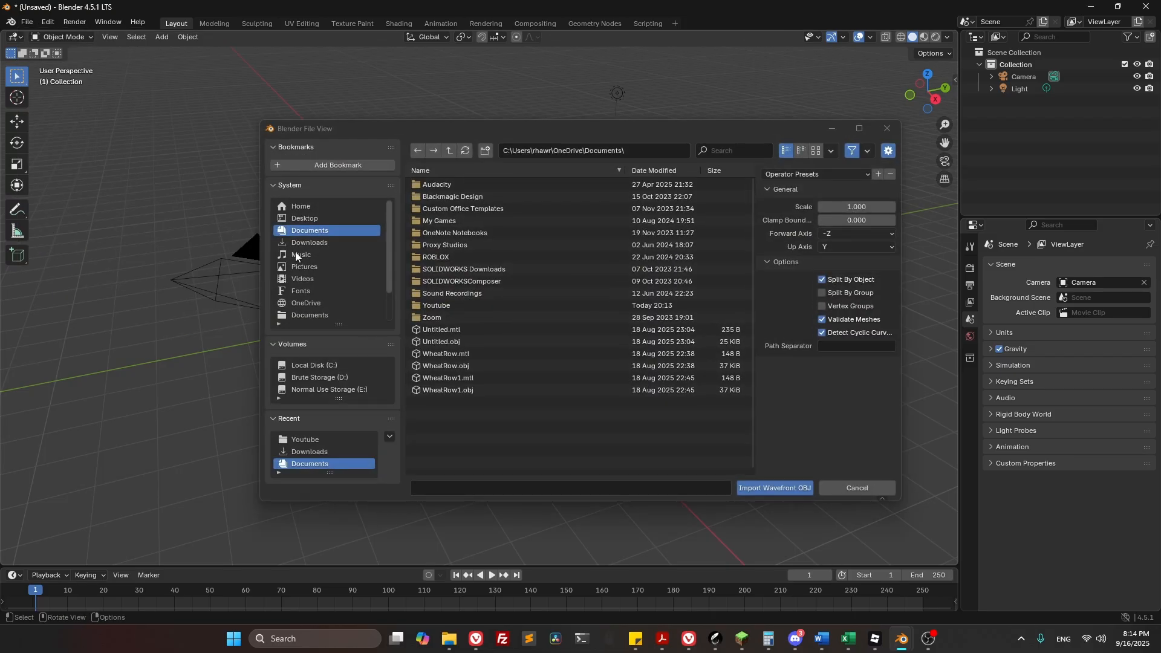
pyautogui.doubleClick(448, 303)
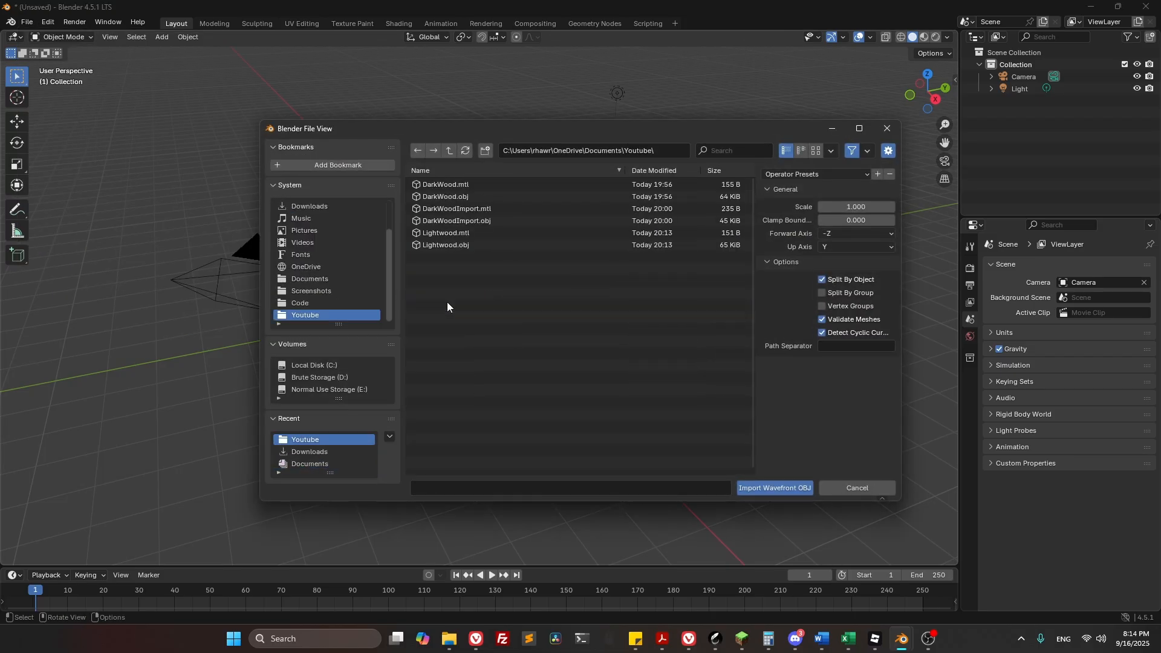
pyautogui.click(470, 244)
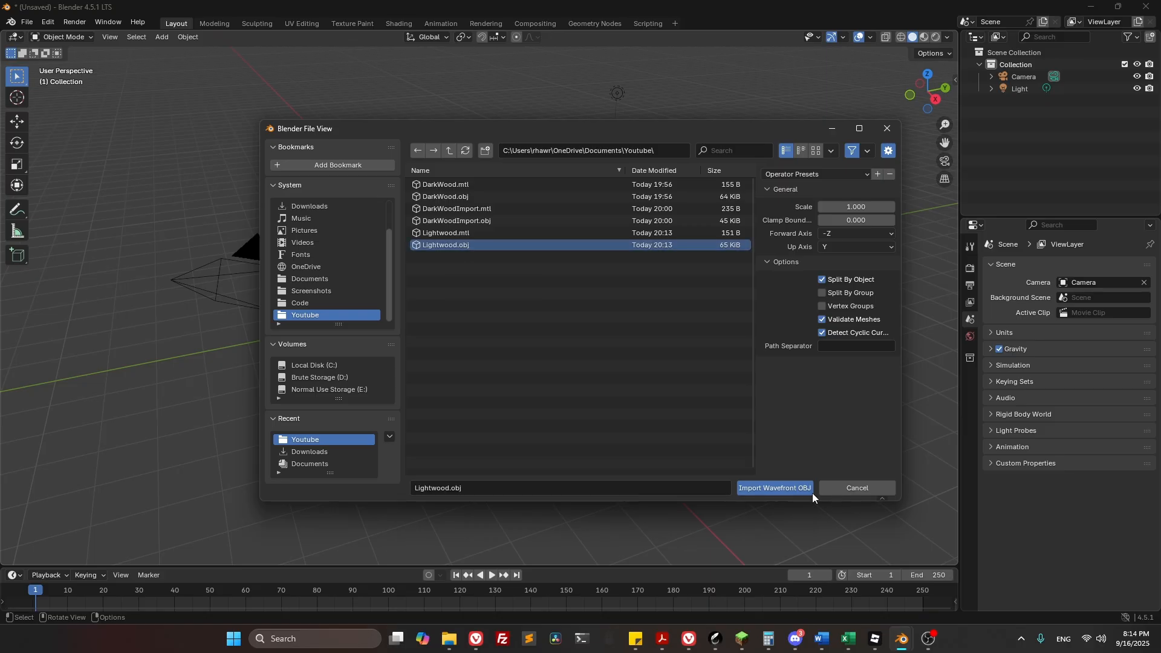
pyautogui.click(791, 486)
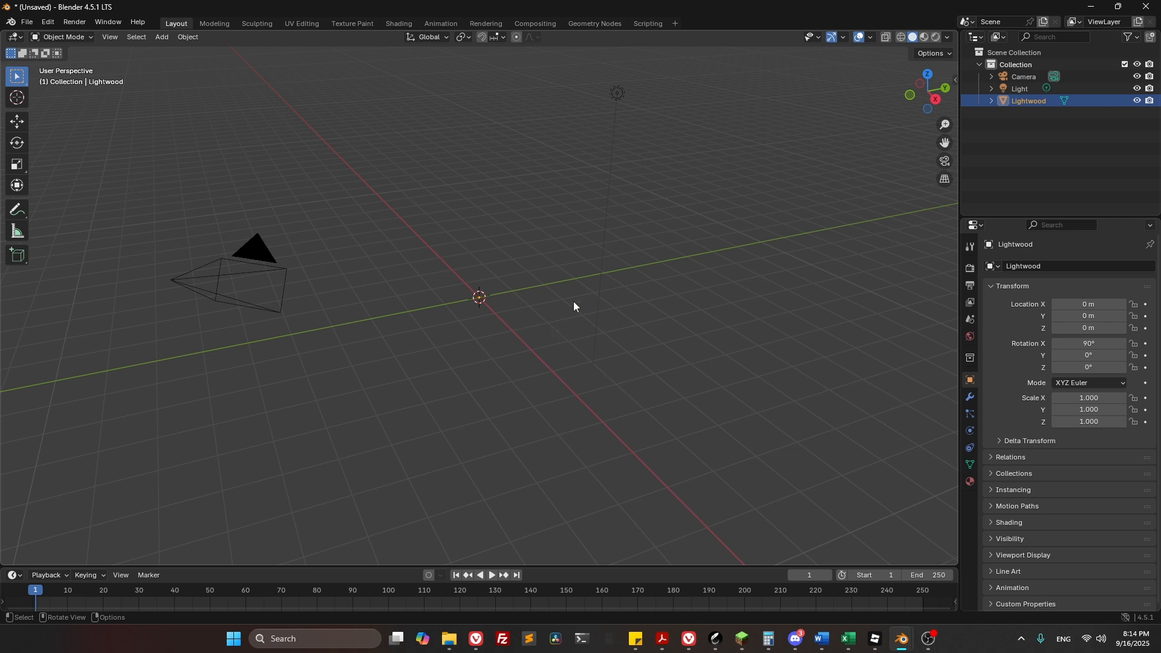
# Export the Lightwood mesh as a Wavefront OBJ named Lightwoodimport.obj in the Documents\Youtube folder.
pyautogui.click(28, 22)
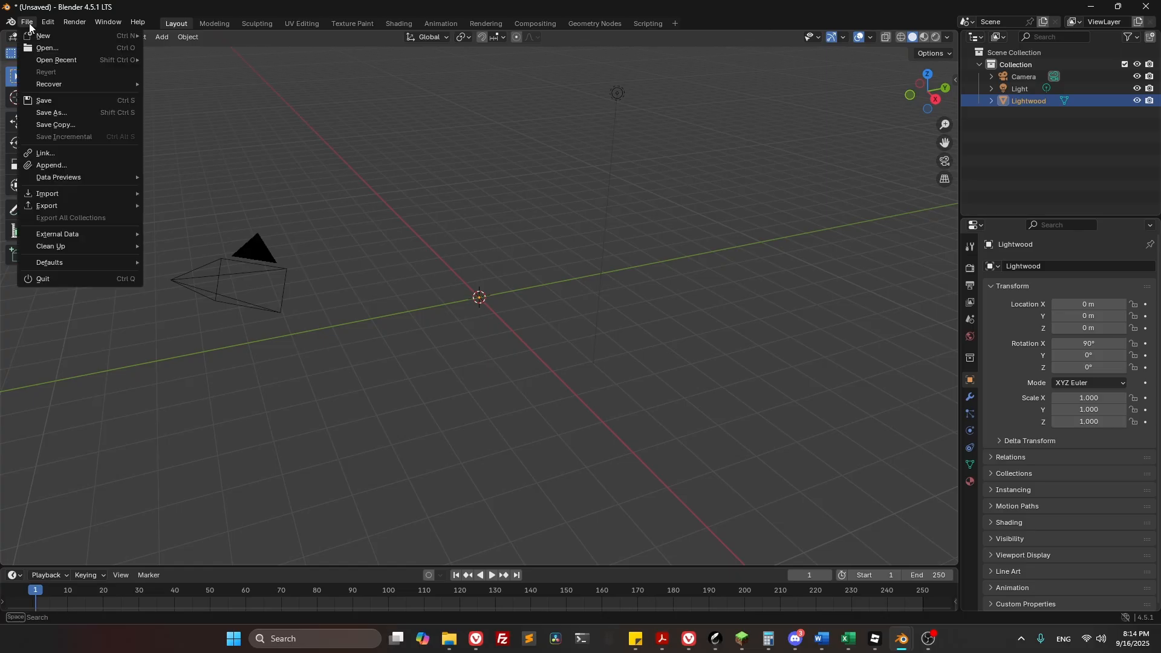
pyautogui.moveTo(59, 206)
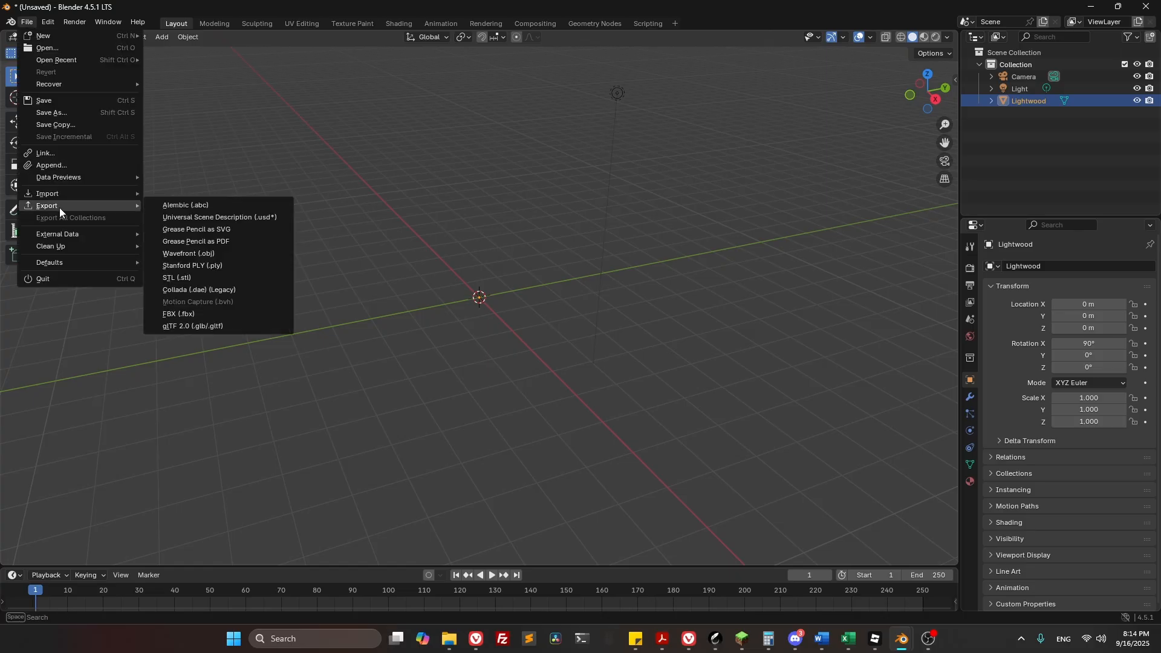
pyautogui.click(211, 254)
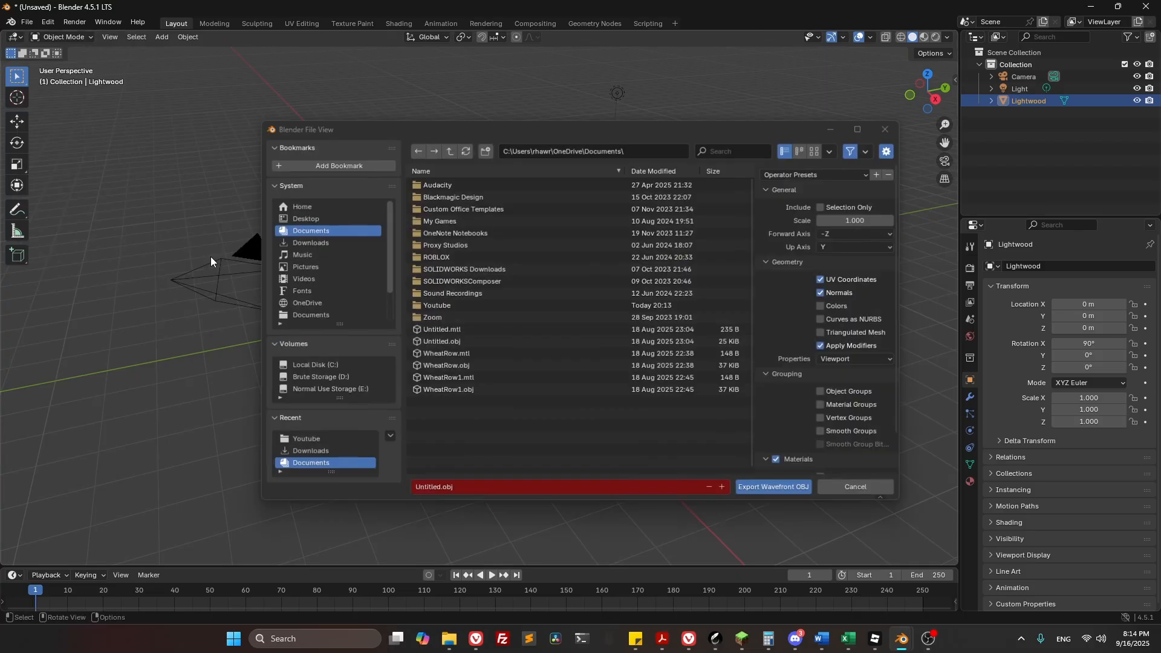
pyautogui.click(457, 305)
pyautogui.click(460, 491)
pyautogui.click(441, 488)
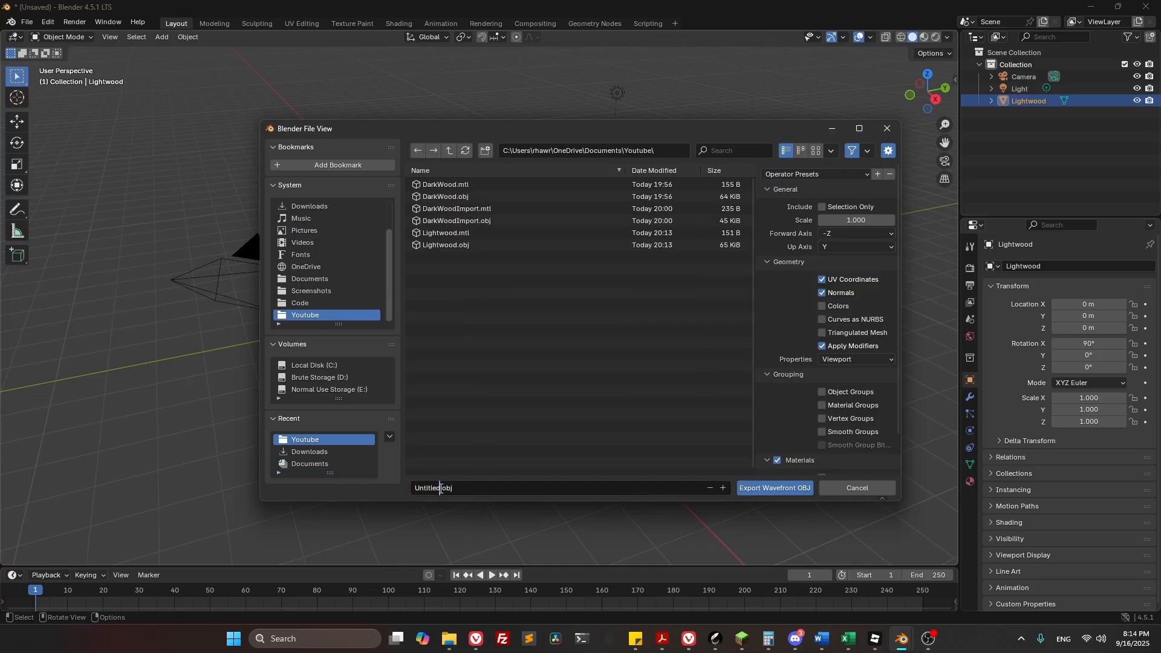
pyautogui.moveTo(442, 488); pyautogui.dragTo(395, 486)
pyautogui.write('Lightwoodimport')
pyautogui.click(774, 488)
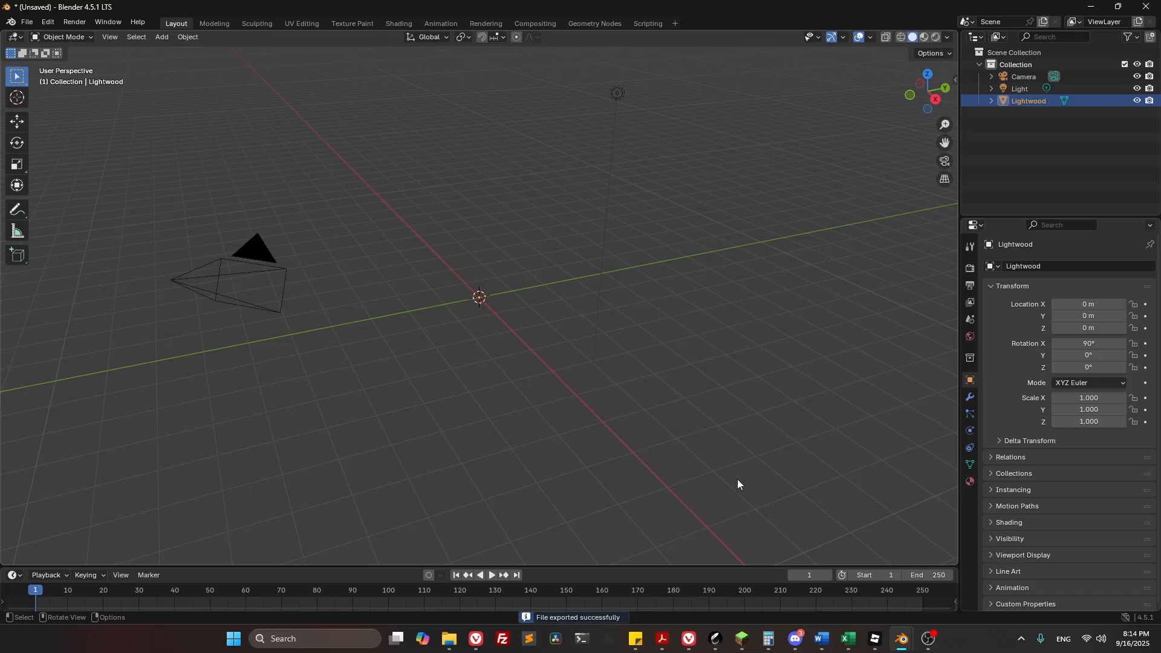
# Switch to Roblox Studio and import Lightwoodimport.obj from the Documents\Youtube folder with Insert Using Scene Position enabled.
pyautogui.moveTo(876, 639)
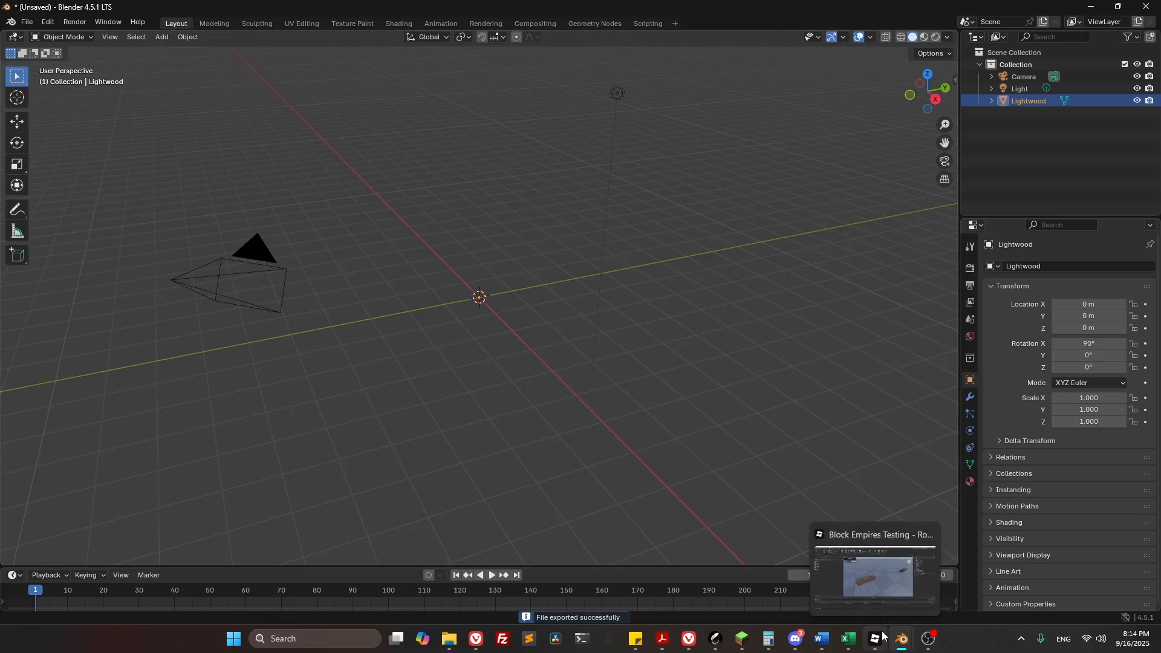
pyautogui.click(878, 598)
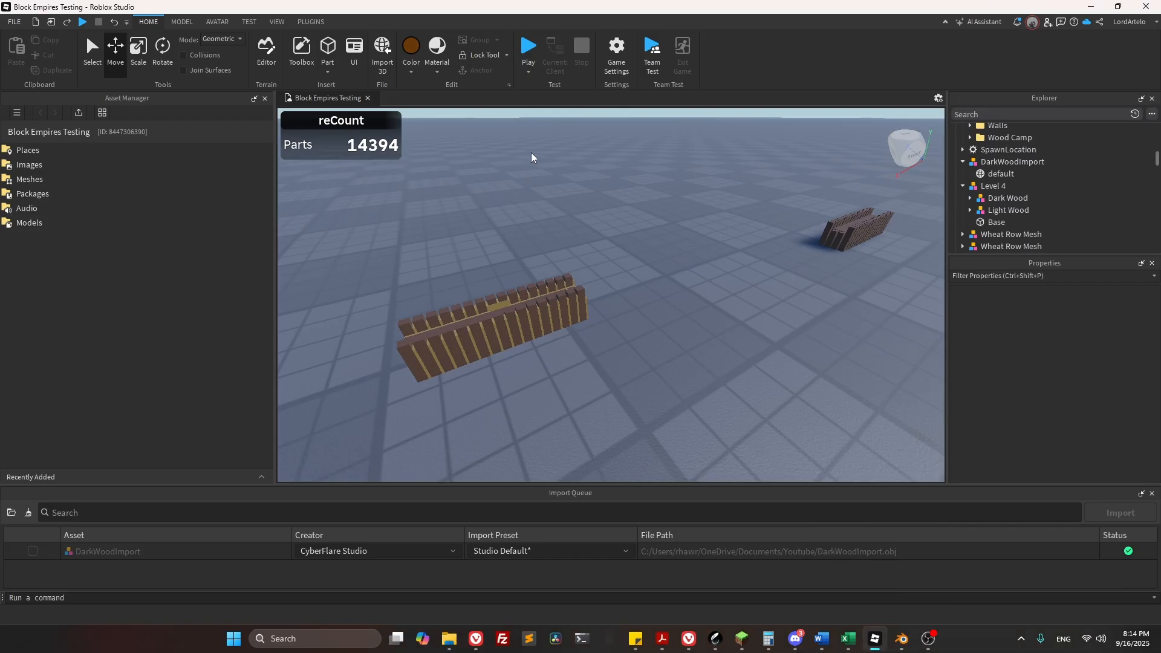
pyautogui.click(387, 50)
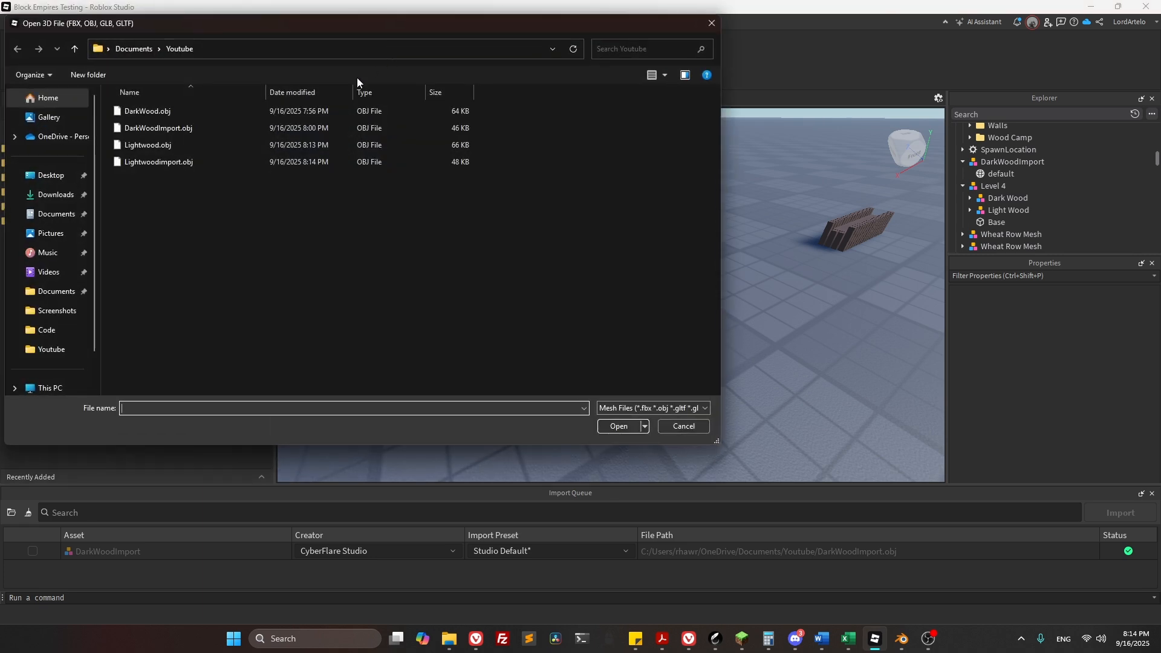
pyautogui.click(180, 162)
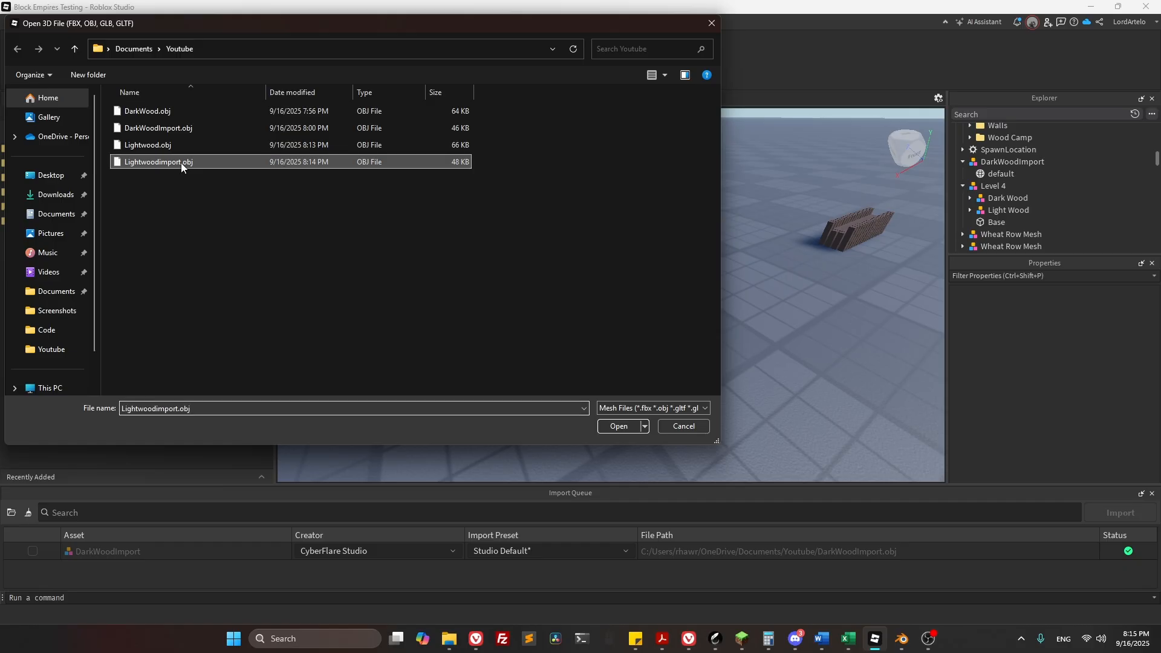
pyautogui.click(621, 426)
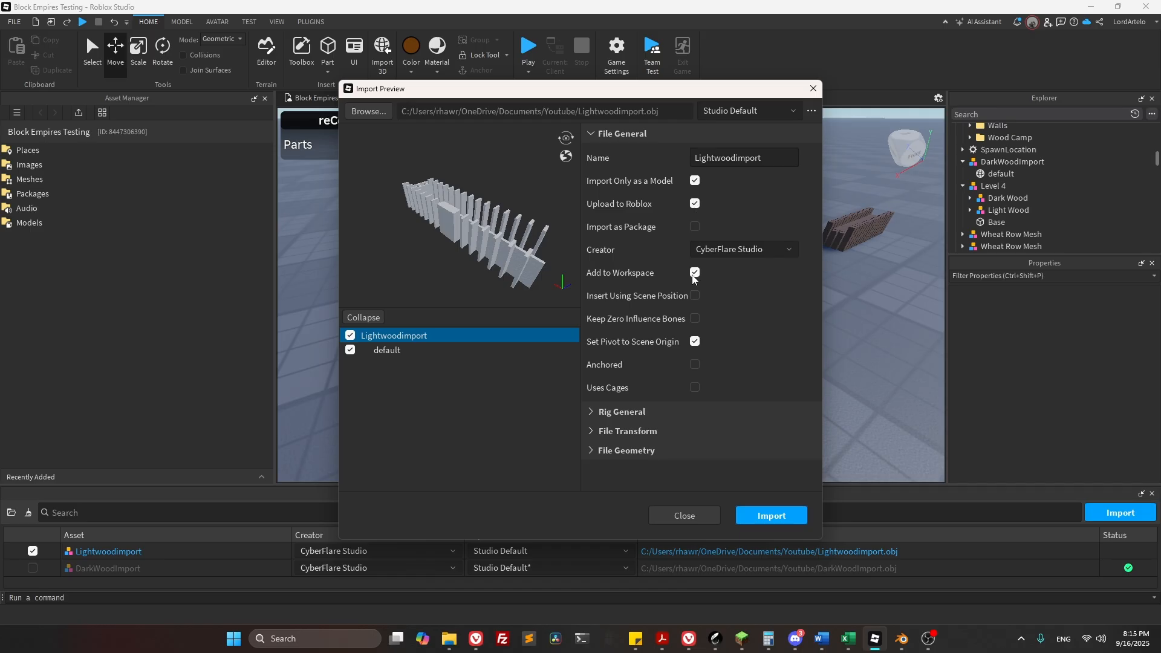
pyautogui.click(694, 296)
pyautogui.click(778, 516)
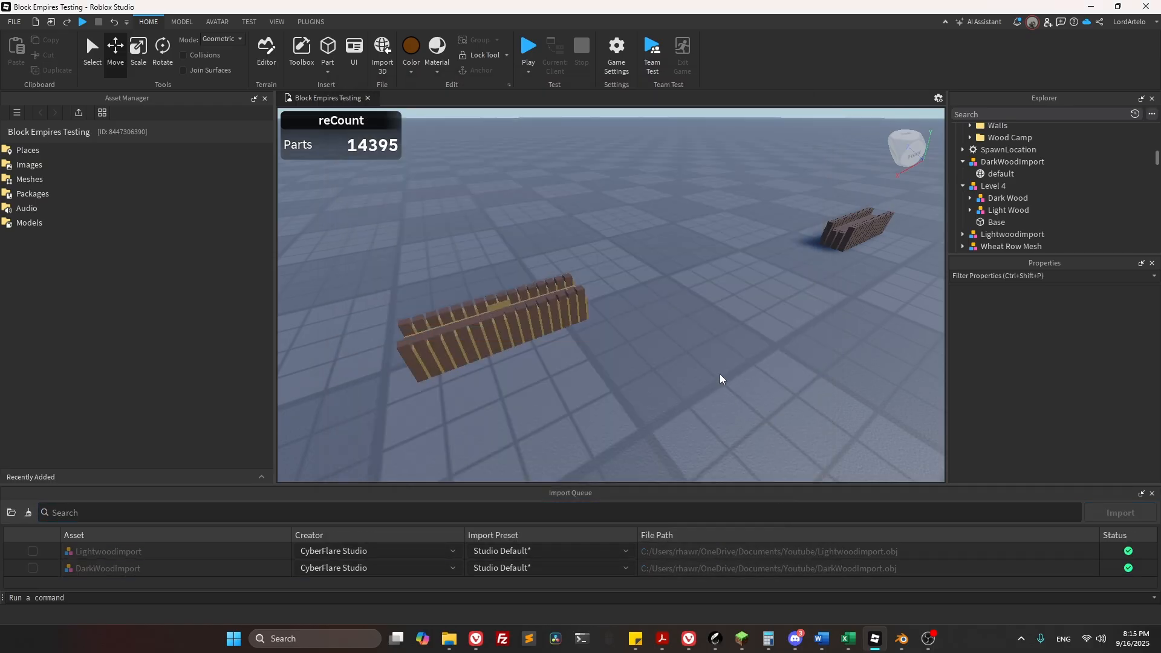
# Search the Explorer for "light", select the Lightwoodimport model and focus the view on it.
pyautogui.scroll(5, 1052, 169)
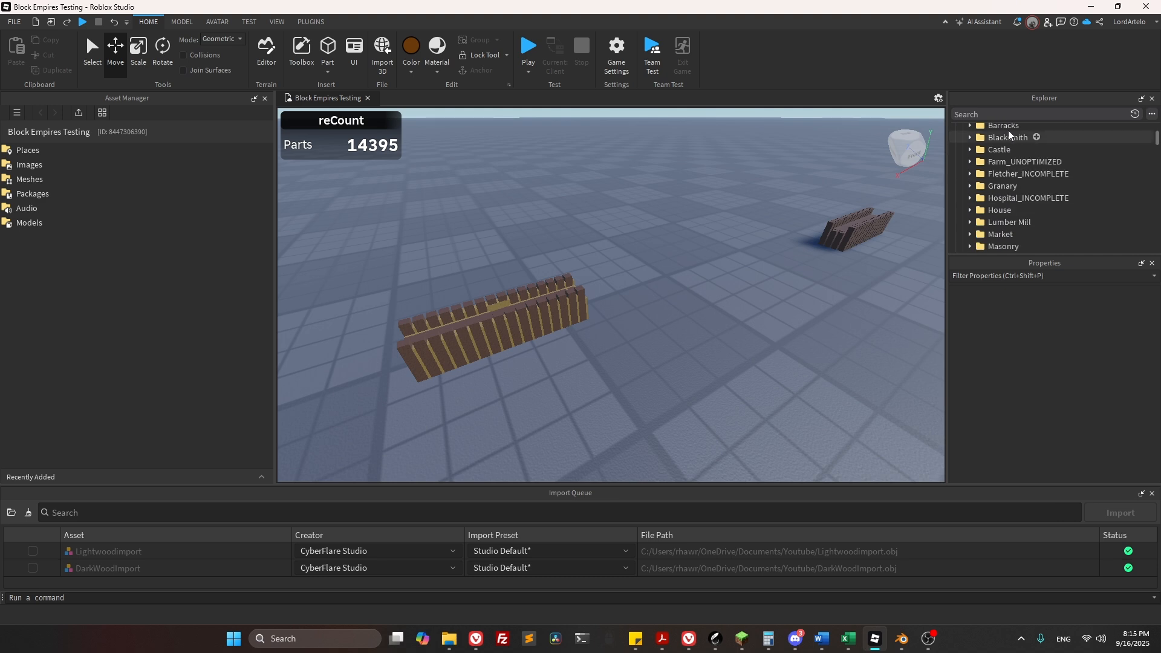
pyautogui.click(1010, 113)
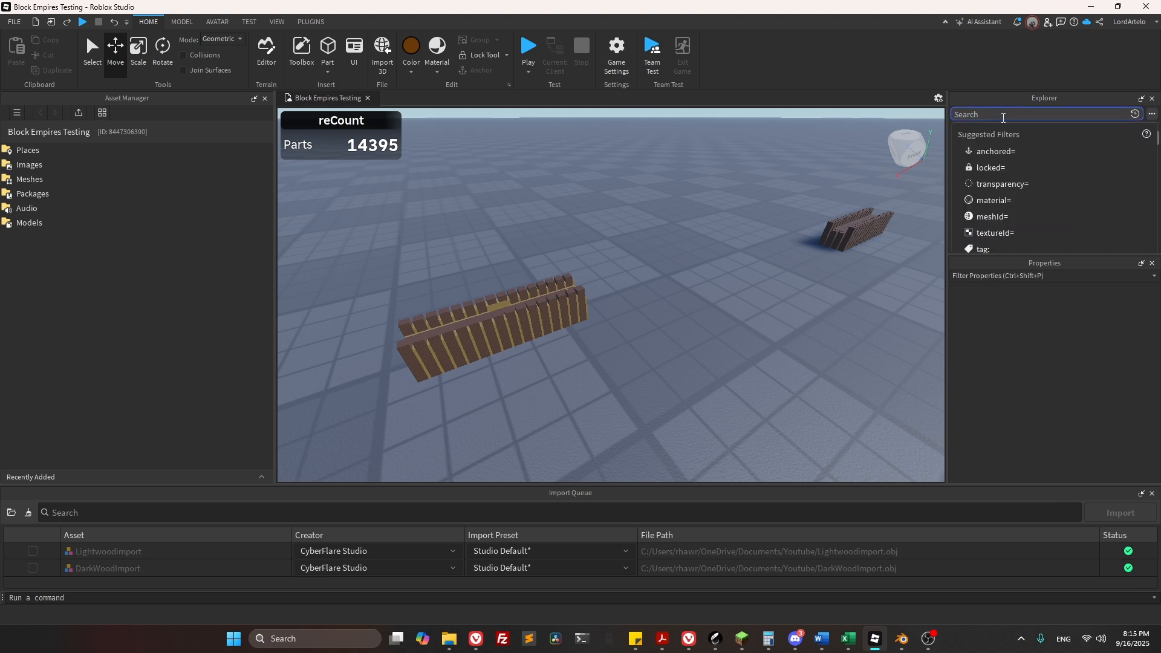
pyautogui.write('light')
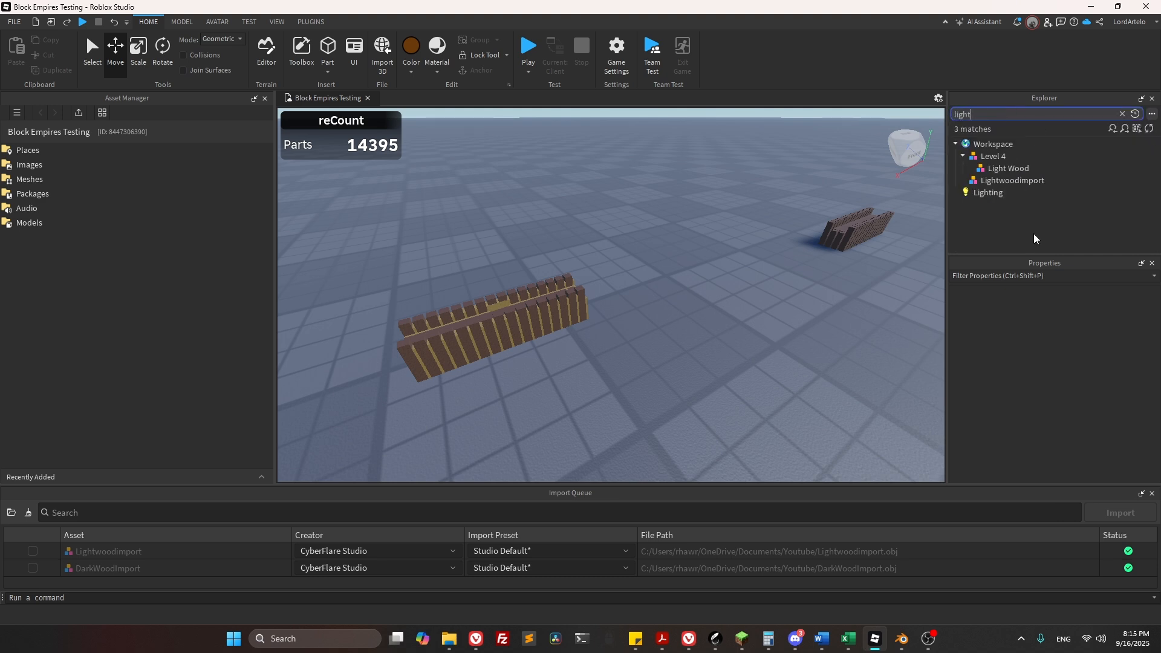
pyautogui.click(1008, 180)
pyautogui.press('f')
pyautogui.scroll(-10, 655, 232)
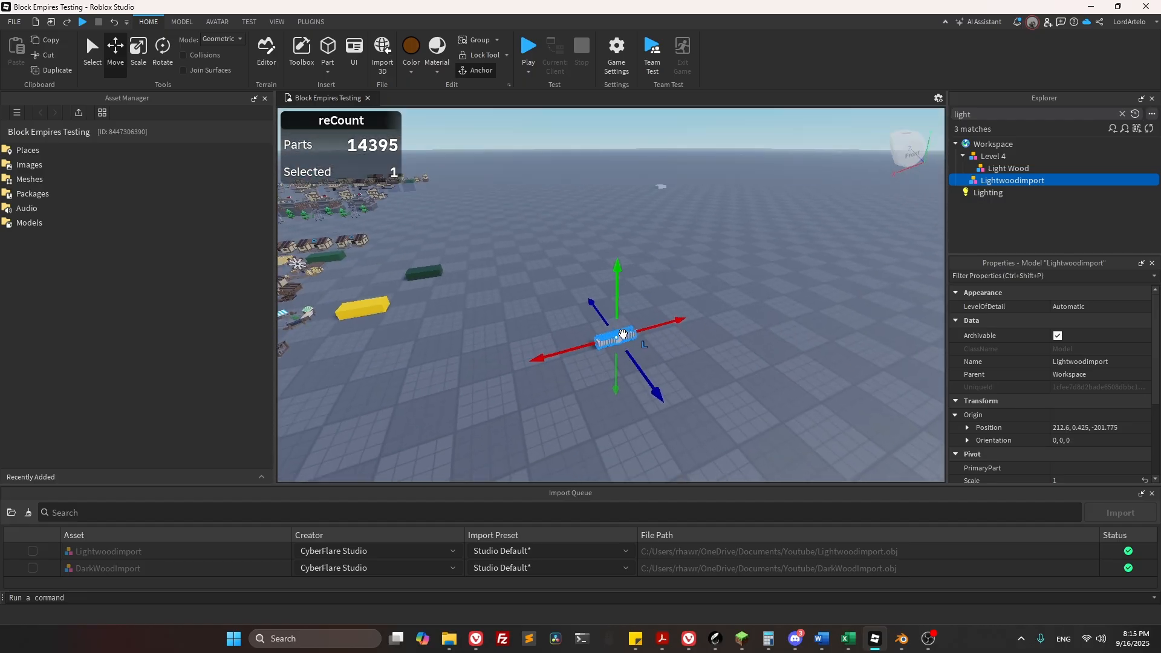
# Move the Lightwoodimport model across the baseplate to stand beside the imported dark wood mesh.
pyautogui.moveTo(618, 336); pyautogui.dragTo(660, 183)
pyautogui.press('f')
pyautogui.scroll(-10, 686, 197)
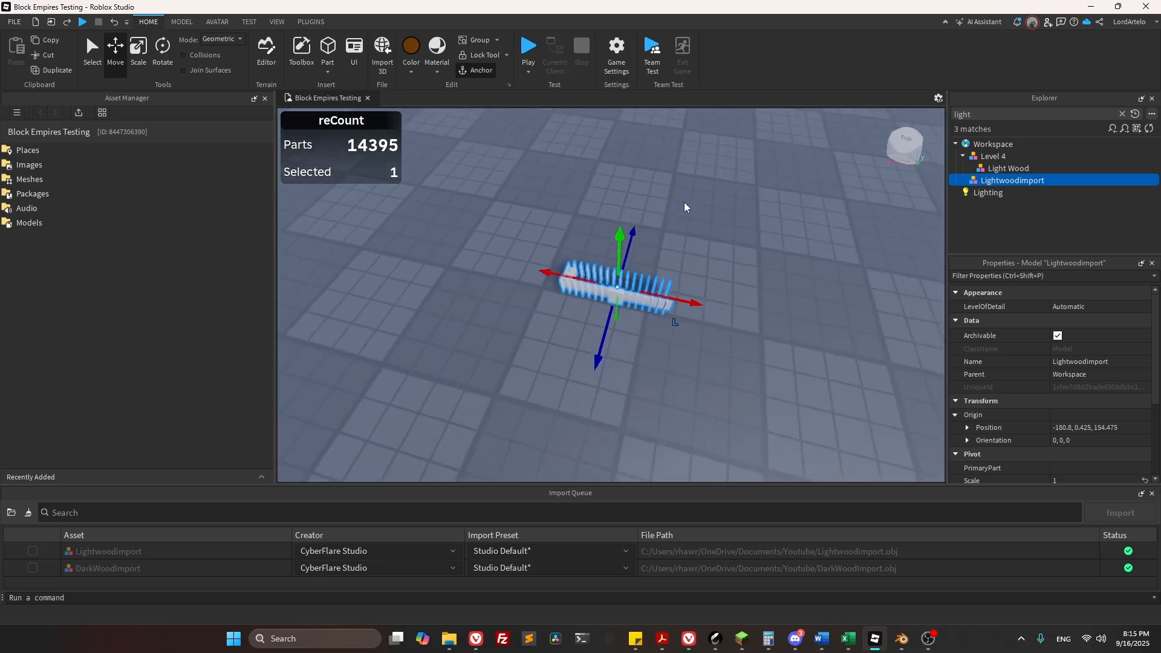
pyautogui.moveTo(608, 305); pyautogui.dragTo(751, 171)
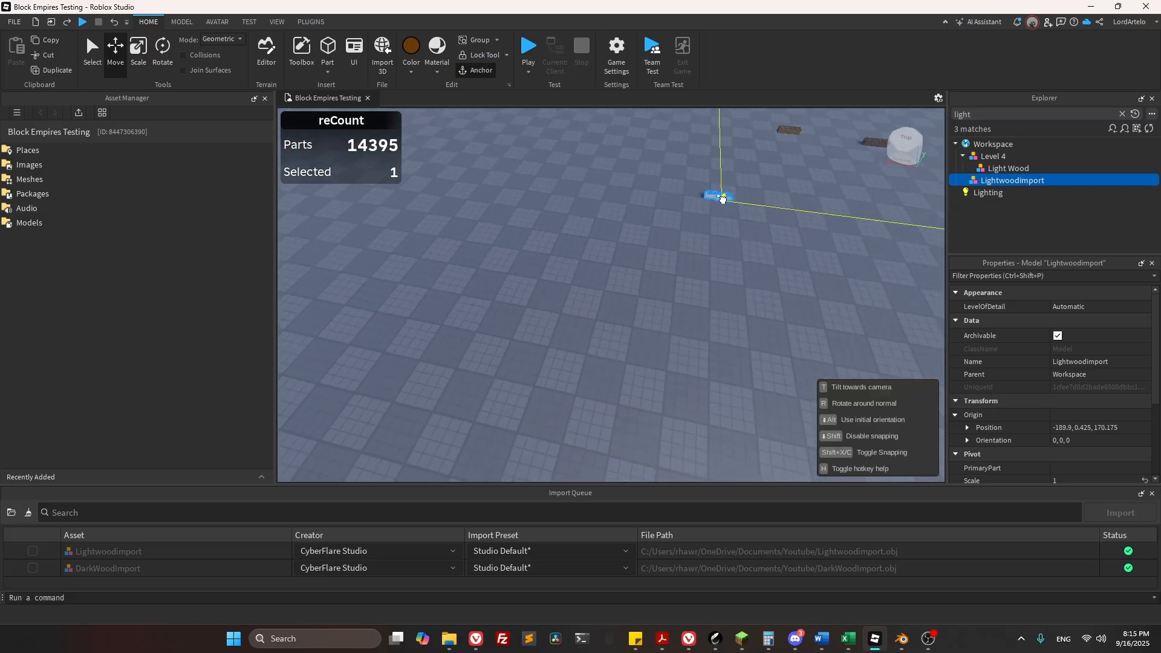
pyautogui.press('f')
pyautogui.scroll(-8, 752, 174)
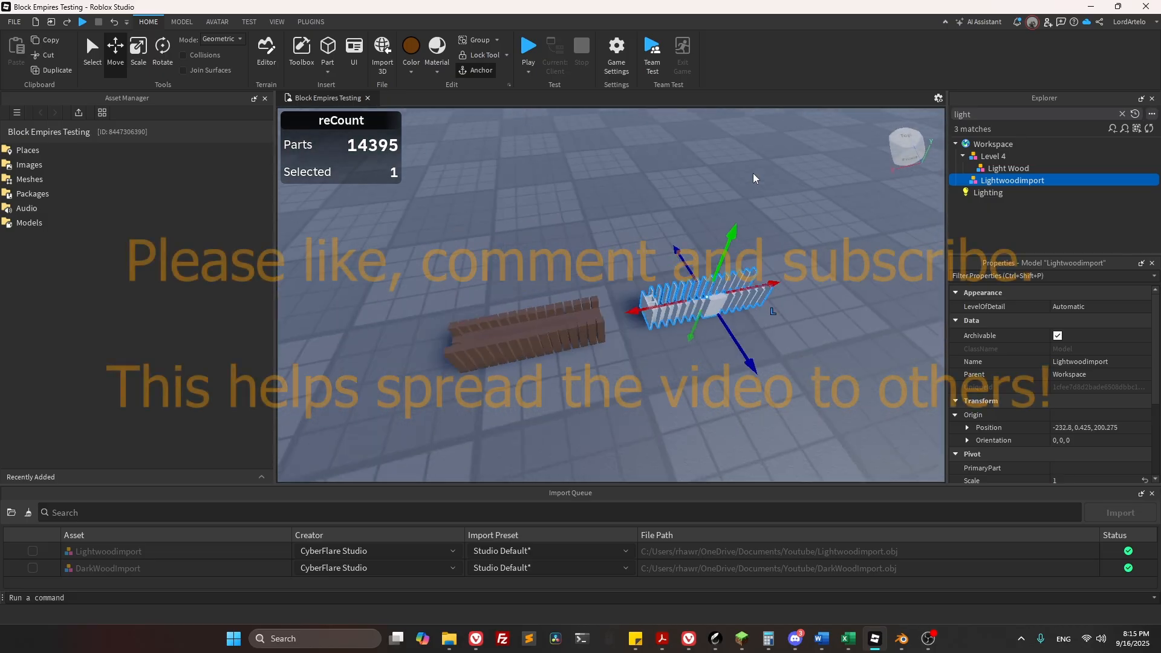
# Copy the color value 126, 104, 63 from a light wood part of the original Level 4 fence.
pyautogui.scroll(3, 434, 250)
pyautogui.press('a')
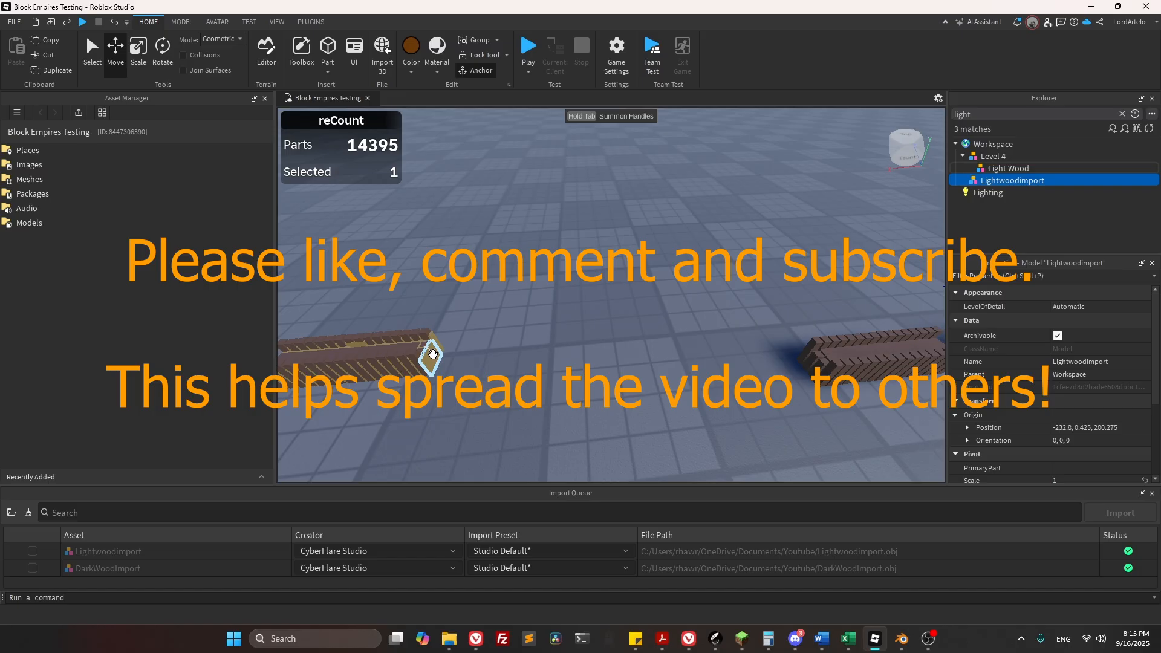
pyautogui.click(432, 354)
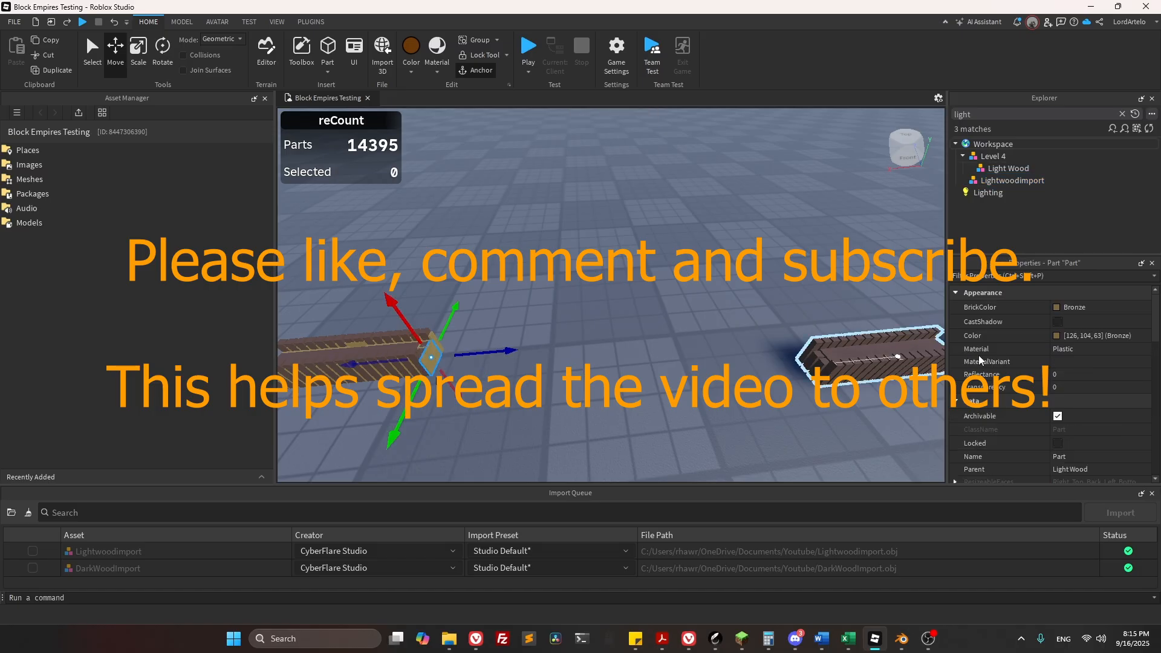
pyautogui.click(1089, 334)
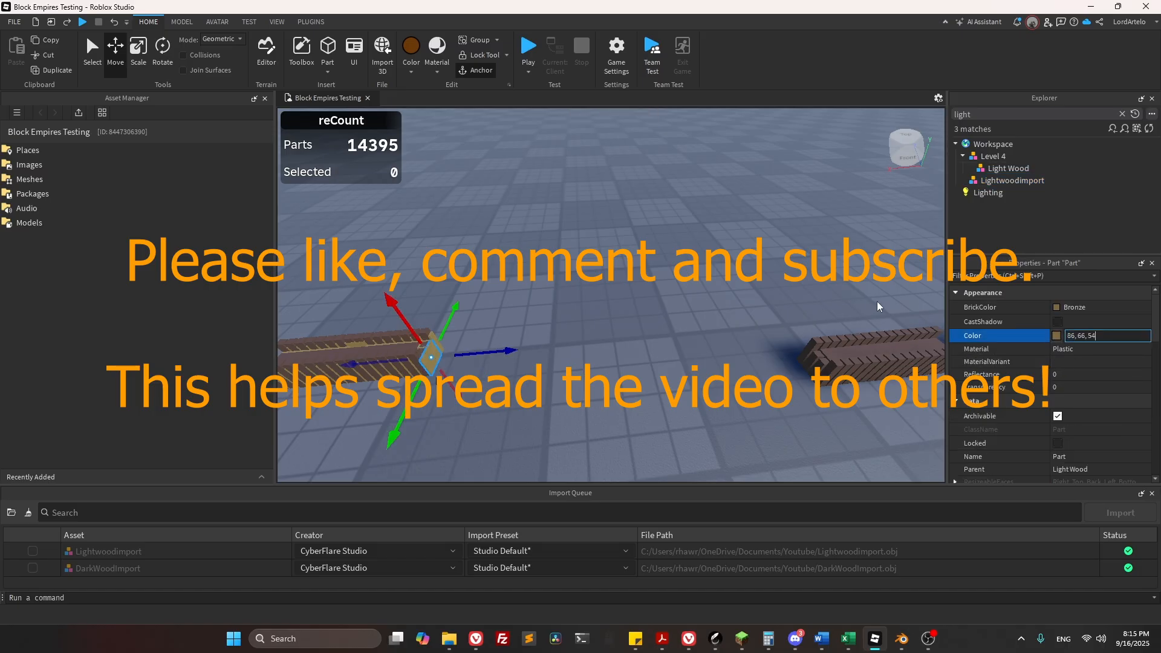
pyautogui.press('Return')
pyautogui.click(596, 299)
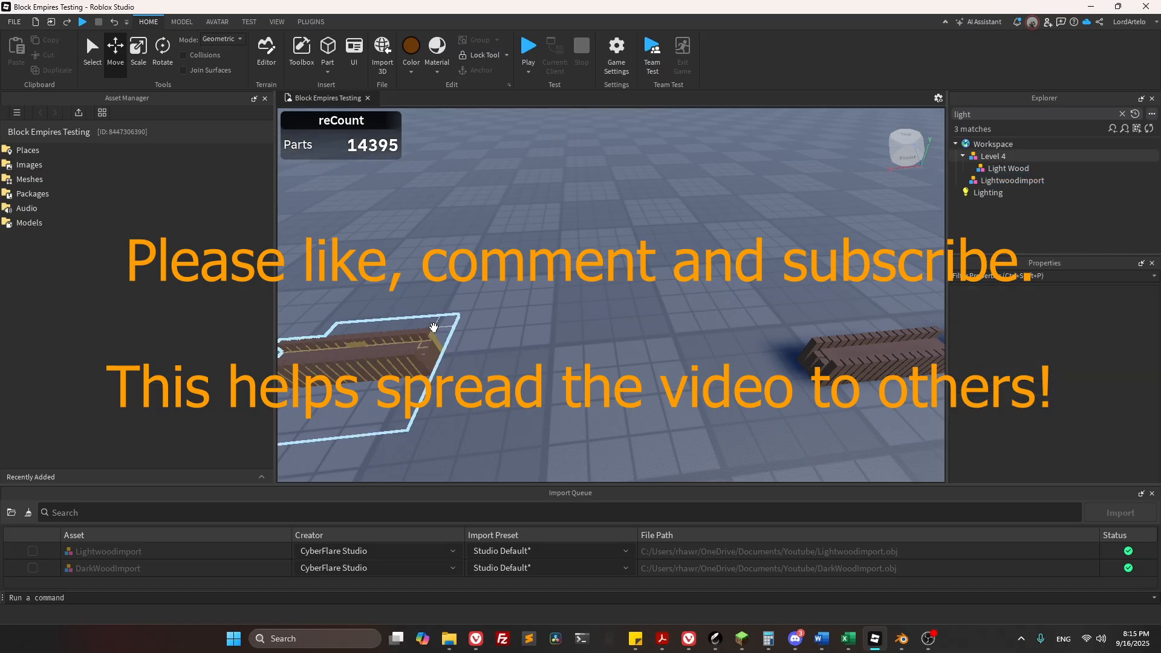
pyautogui.keyDown('alt'); pyautogui.click(436, 340); pyautogui.keyUp('alt')
pyautogui.click(1103, 336)
pyautogui.hotkey('ctrl', 'c')
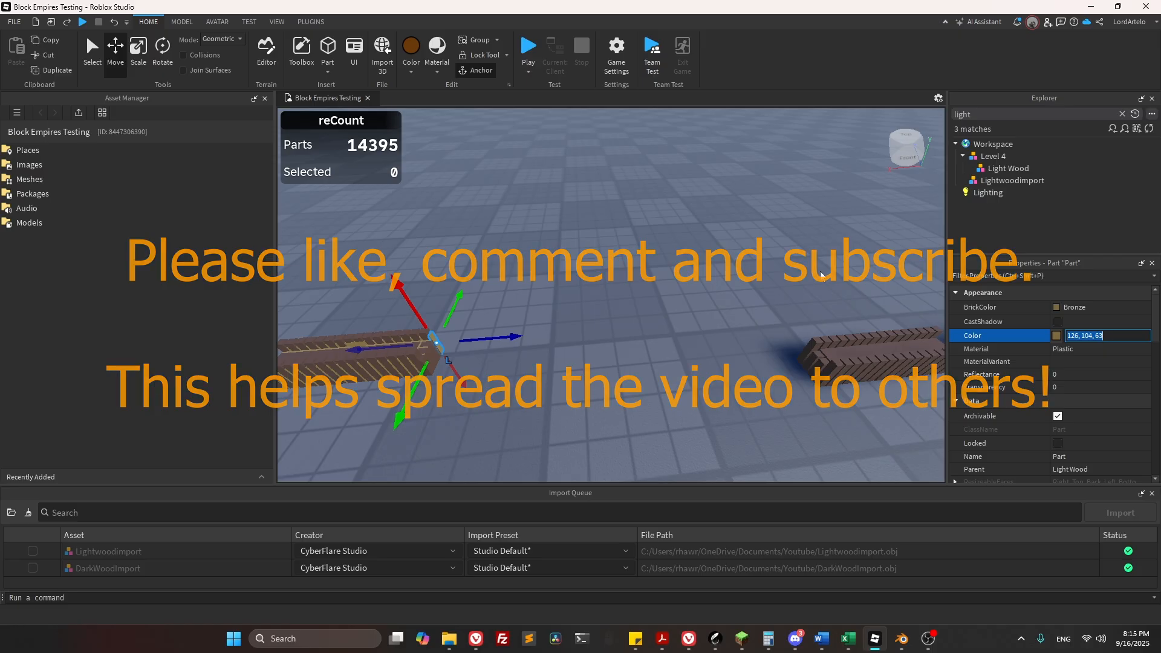
# Set the color of the default mesh inside Lightwoodimport to the copied value 126, 104, 63.
pyautogui.click(774, 256)
pyautogui.press('d')
pyautogui.click(694, 343)
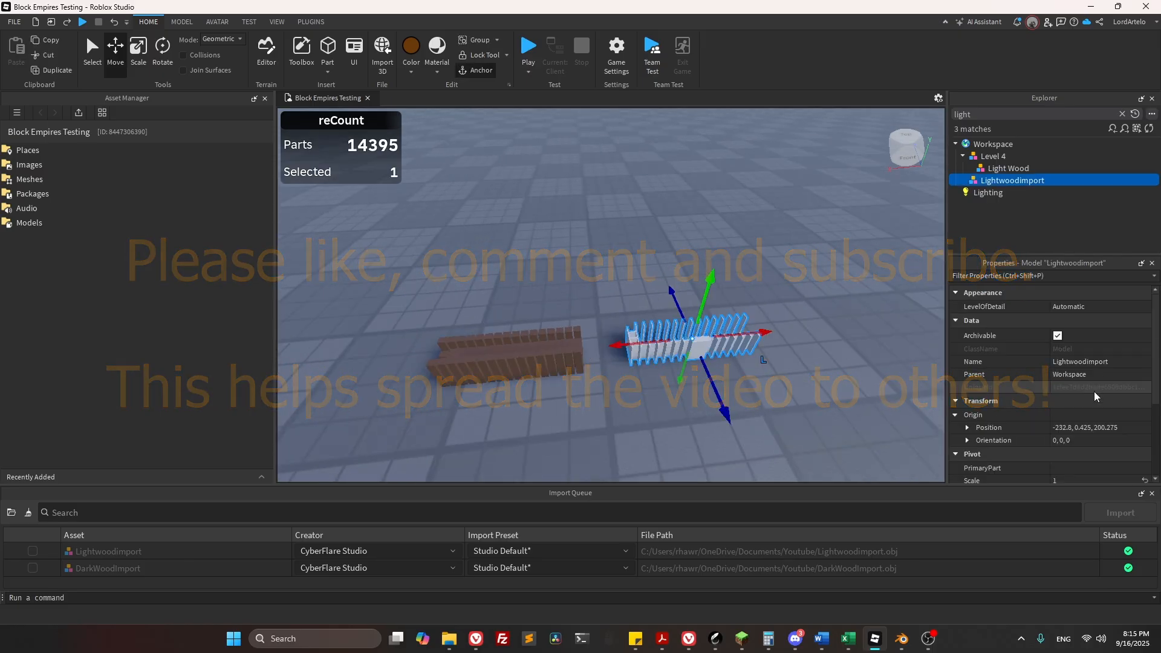
pyautogui.click(1122, 113)
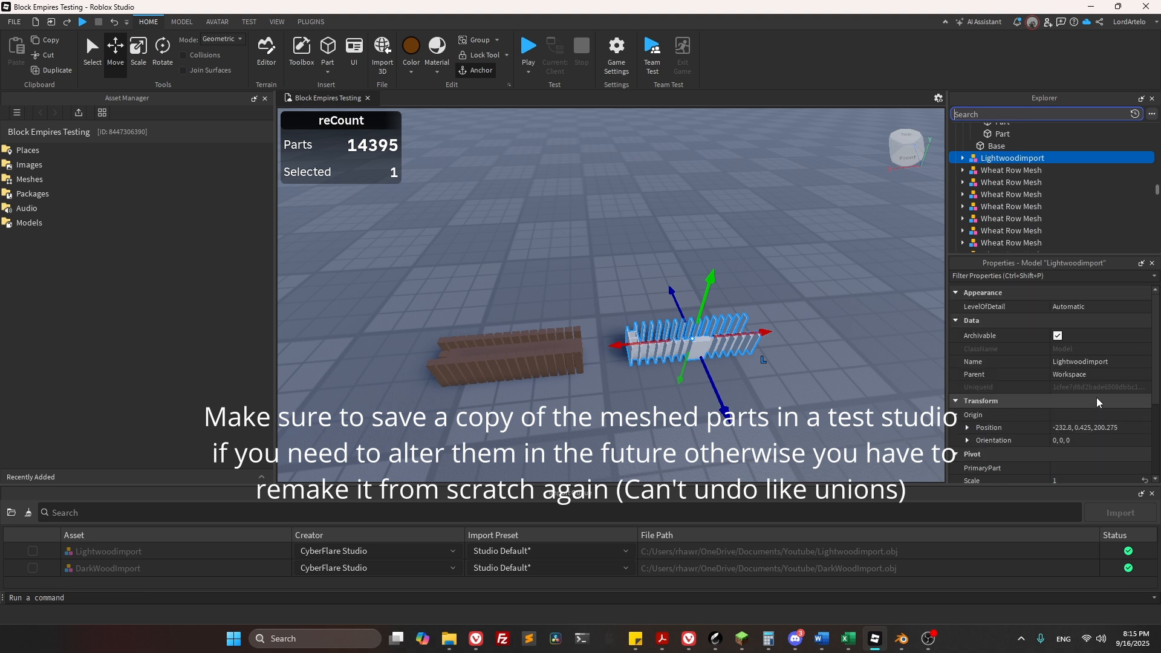
pyautogui.click(991, 160)
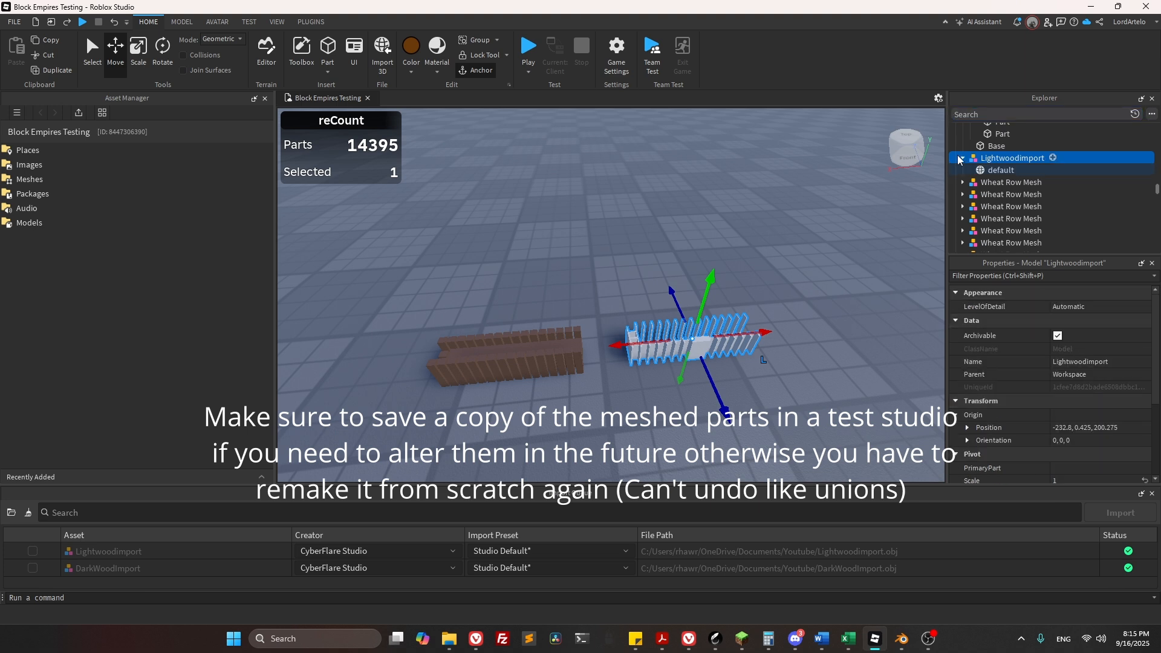
pyautogui.click(1002, 171)
pyautogui.click(1095, 338)
pyautogui.hotkey('ctrl', 'v')
pyautogui.press('Return')
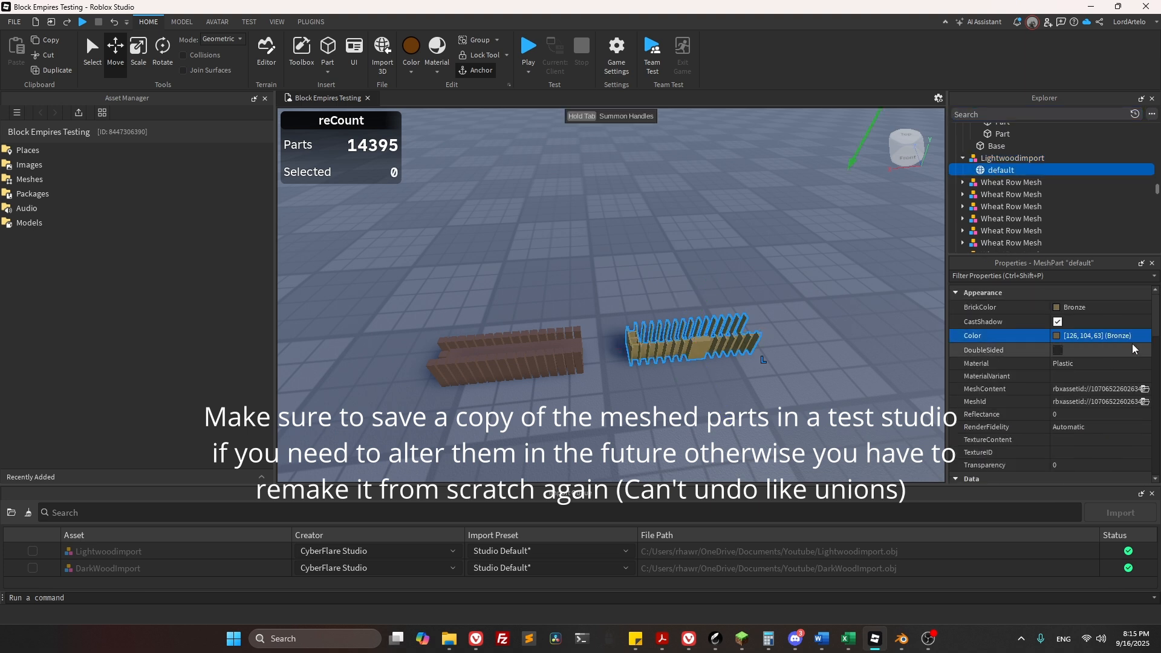
# Move the light wood mesh into the dark wood mesh so their planks line up as one fence.
pyautogui.click(733, 344)
pyautogui.moveTo(732, 345); pyautogui.dragTo(590, 356)
pyautogui.click(595, 363)
pyautogui.click(587, 360)
pyautogui.click(652, 370)
pyautogui.moveTo(657, 375); pyautogui.dragTo(653, 369, button='right')
pyautogui.press('a')
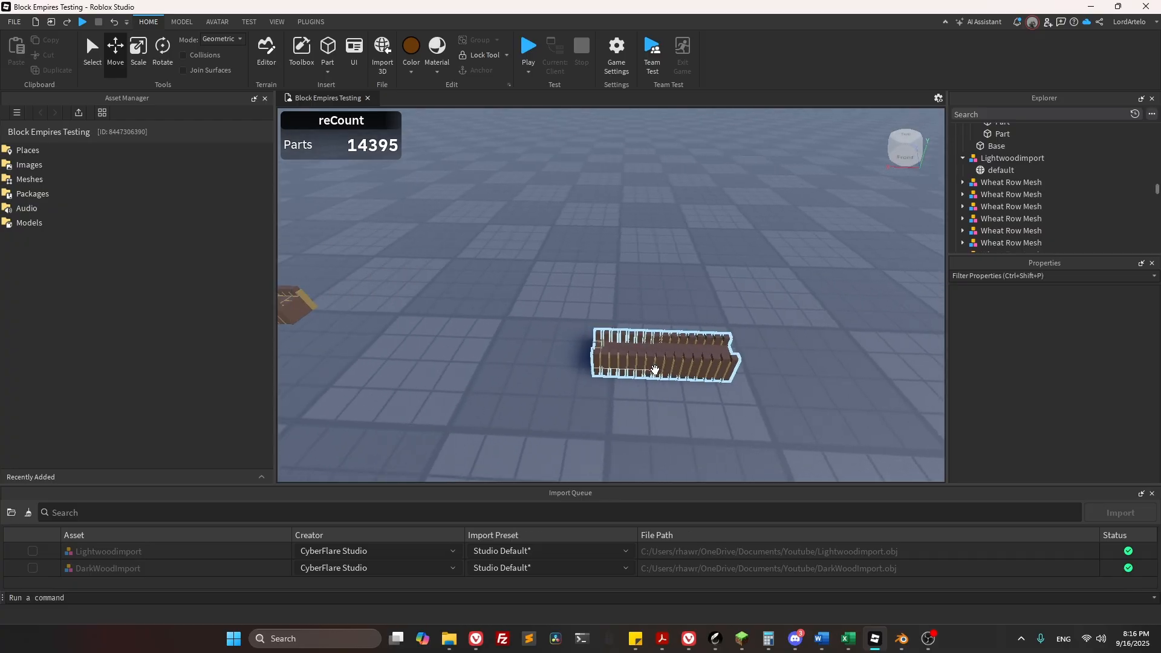
pyautogui.press('s')
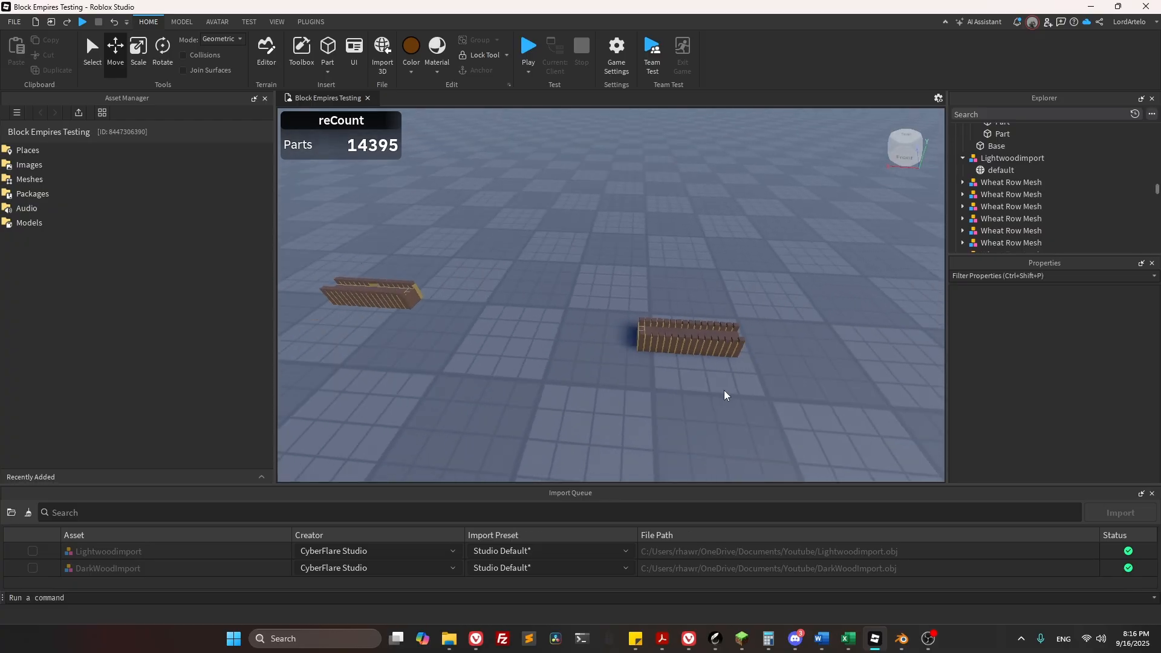
# Group the imported dark wood and light wood meshes into a single model.
pyautogui.moveTo(799, 279); pyautogui.dragTo(512, 399)
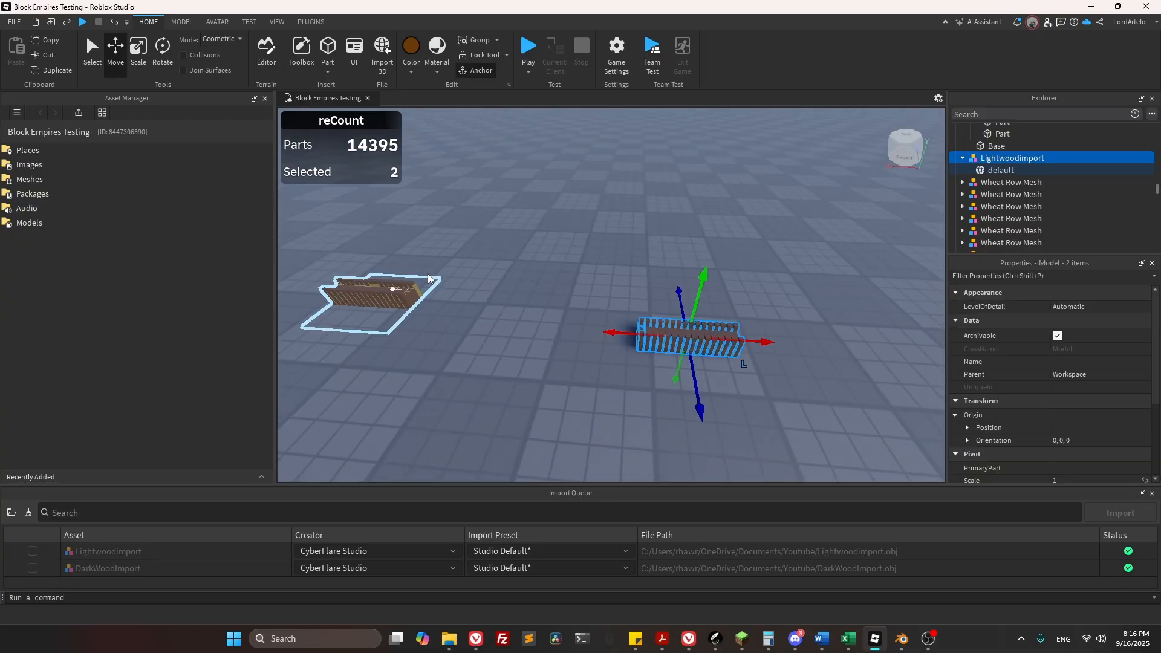
pyautogui.click(371, 295)
pyautogui.moveTo(836, 287); pyautogui.dragTo(515, 419)
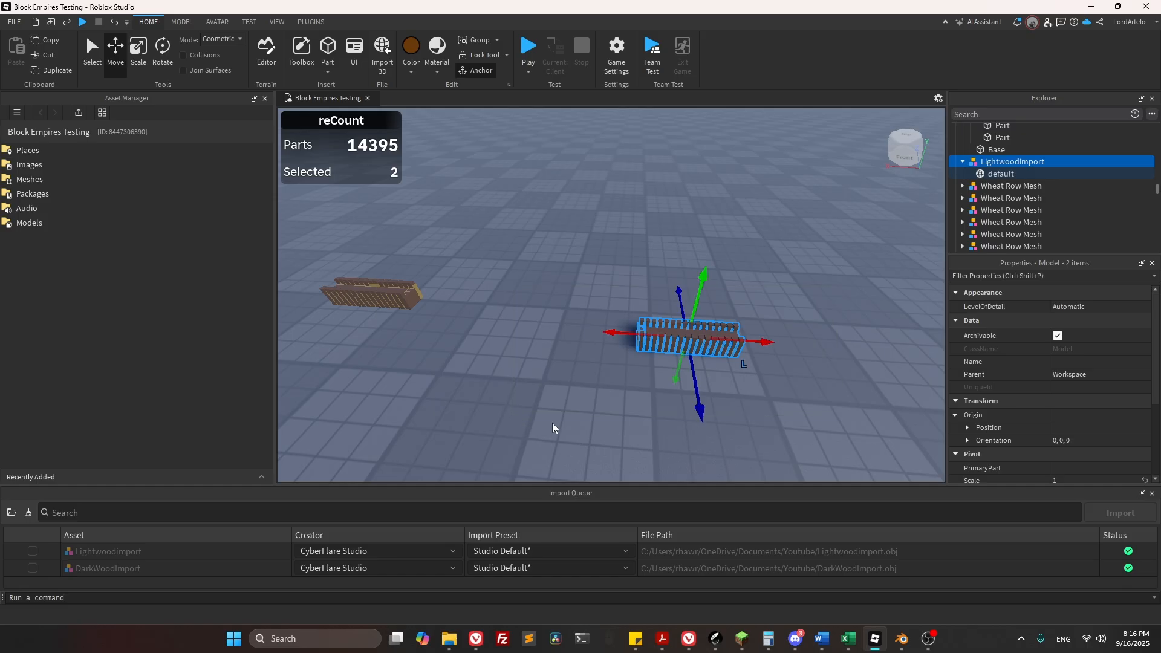
pyautogui.hotkey('ctrl', 'g')
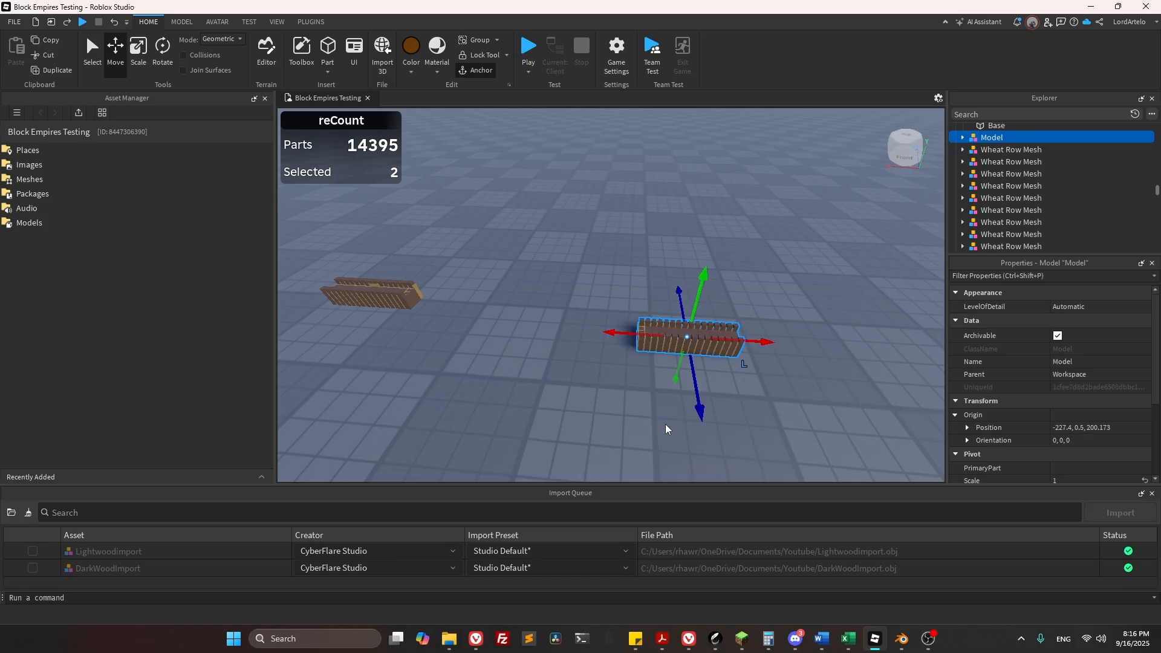
pyautogui.click(674, 428)
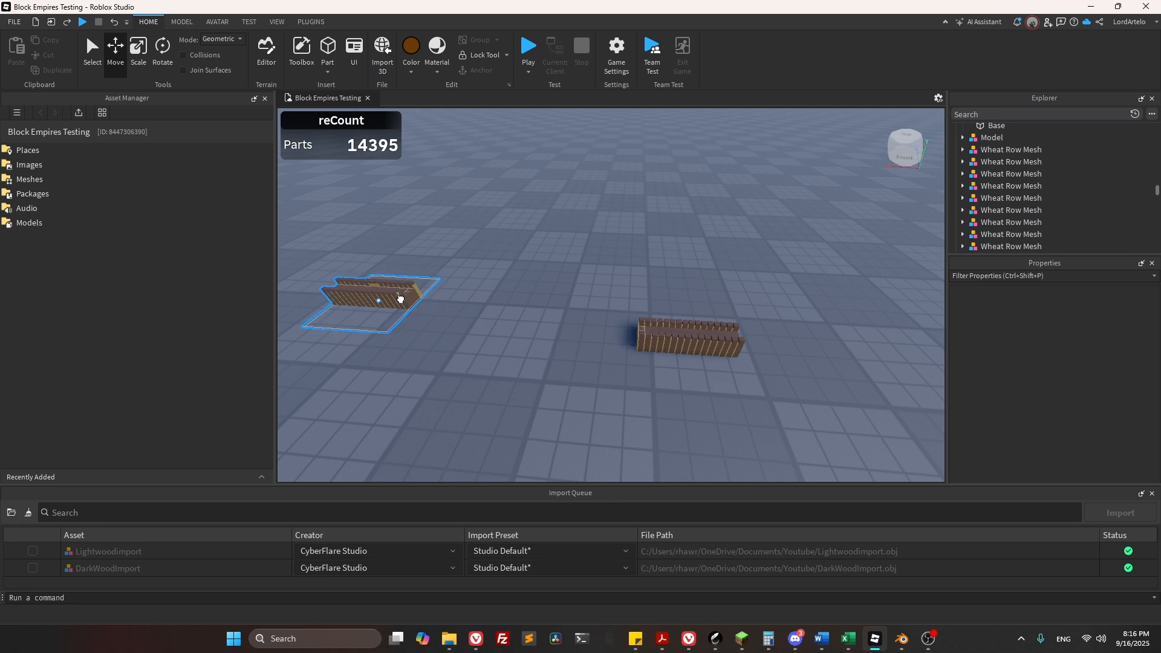
# Union all the parts inside the Dark Wood model of the original Level 4 fence.
pyautogui.click(400, 297)
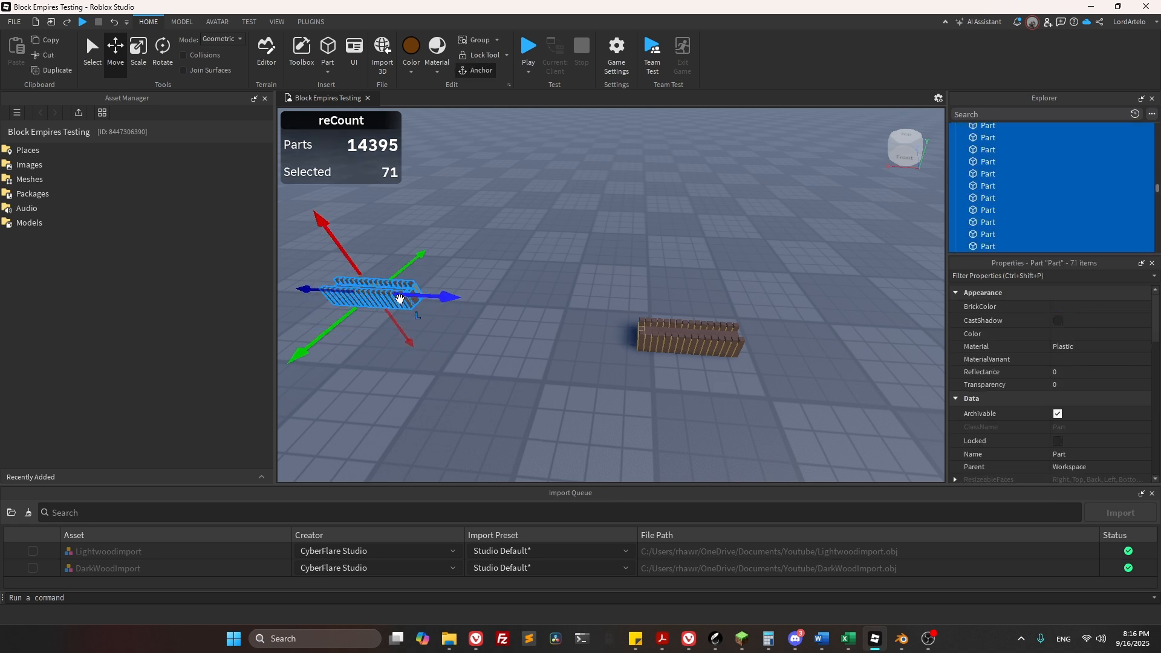
pyautogui.click(400, 299)
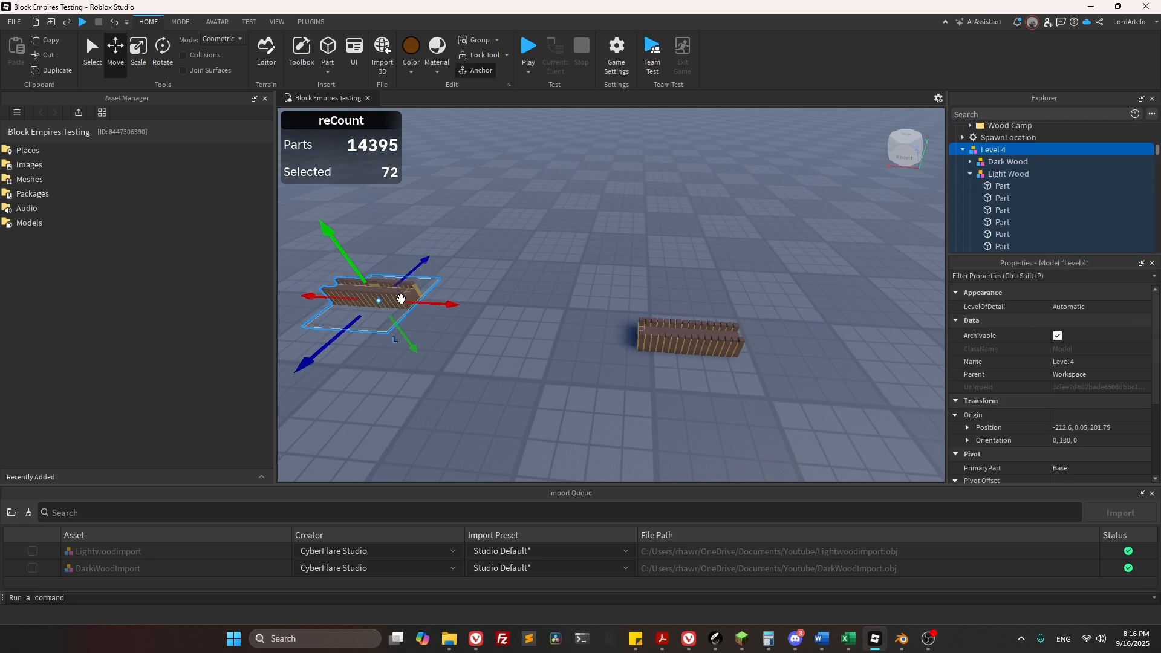
pyautogui.click(969, 162)
pyautogui.click(1002, 173)
pyautogui.scroll(-3, 1013, 218)
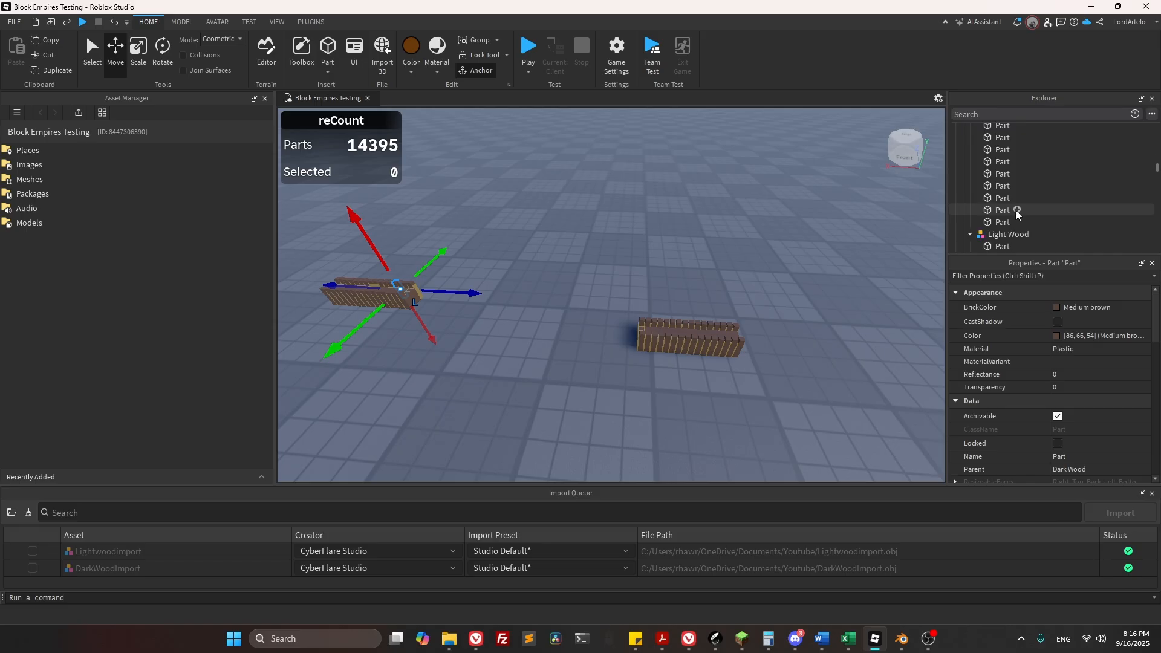
pyautogui.keyDown('shift'); pyautogui.click(1002, 222); pyautogui.keyUp('shift')
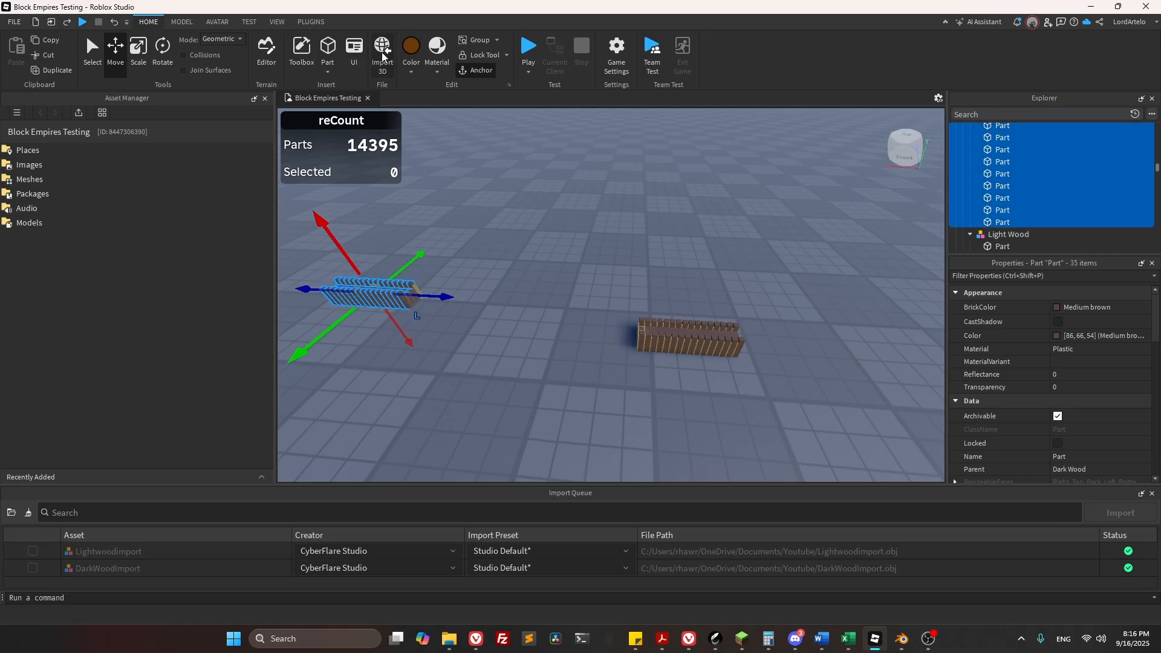
pyautogui.click(182, 22)
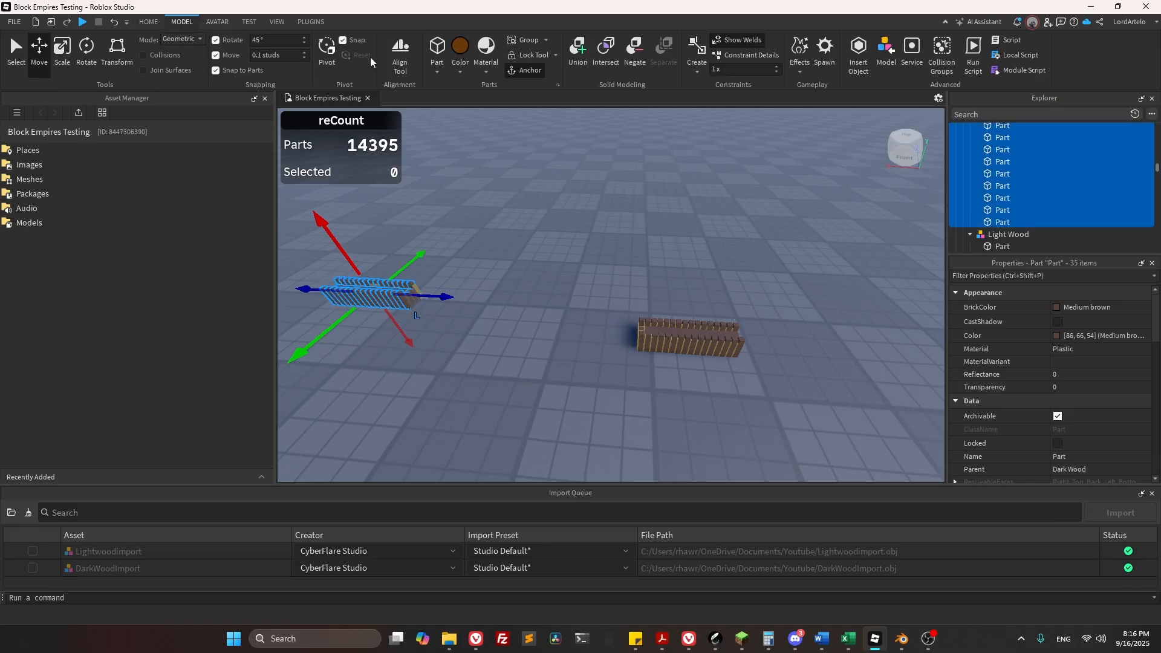
pyautogui.click(580, 51)
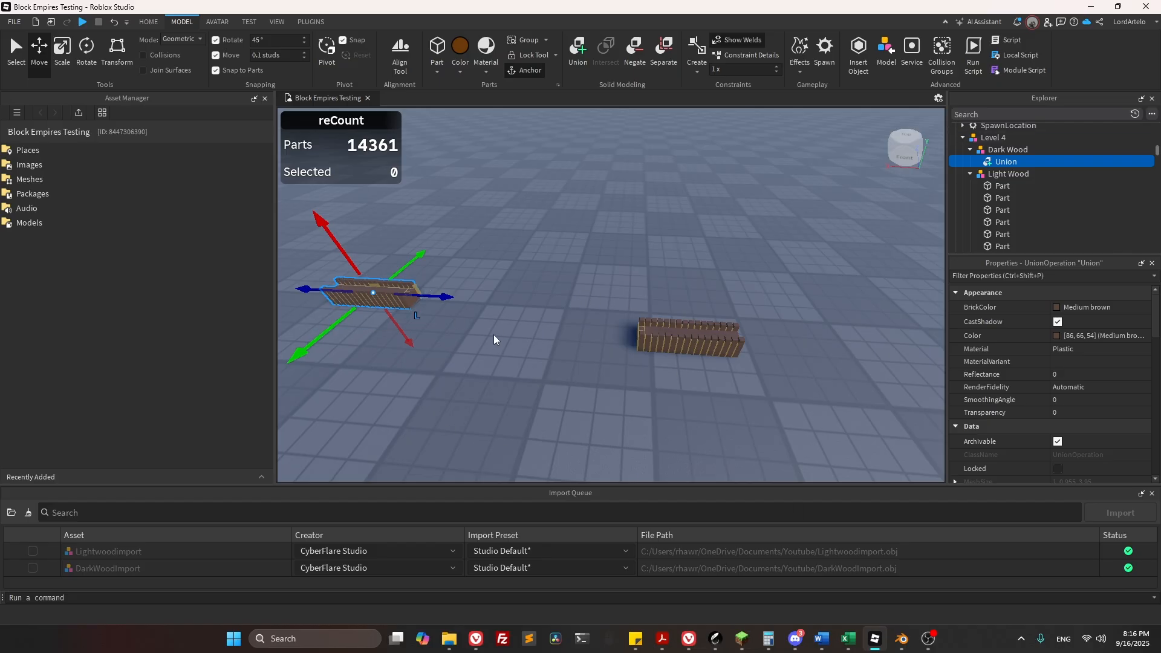
pyautogui.moveTo(548, 275); pyautogui.dragTo(539, 273, button='right')
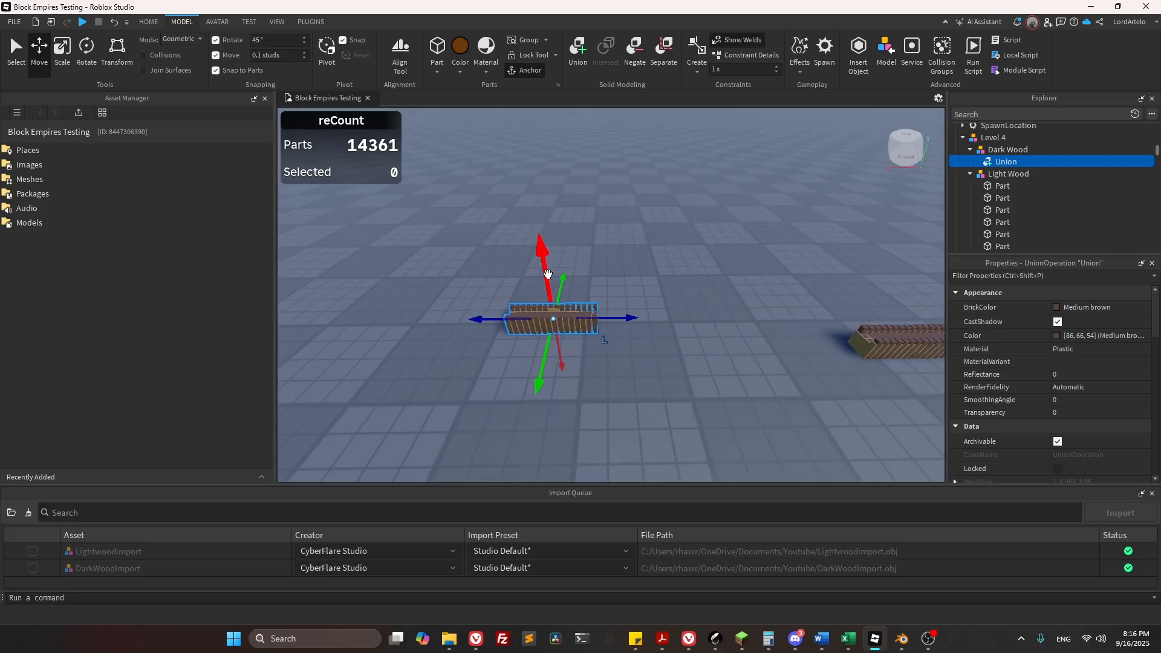
pyautogui.moveTo(674, 160); pyautogui.dragTo(674, 159, button='right')
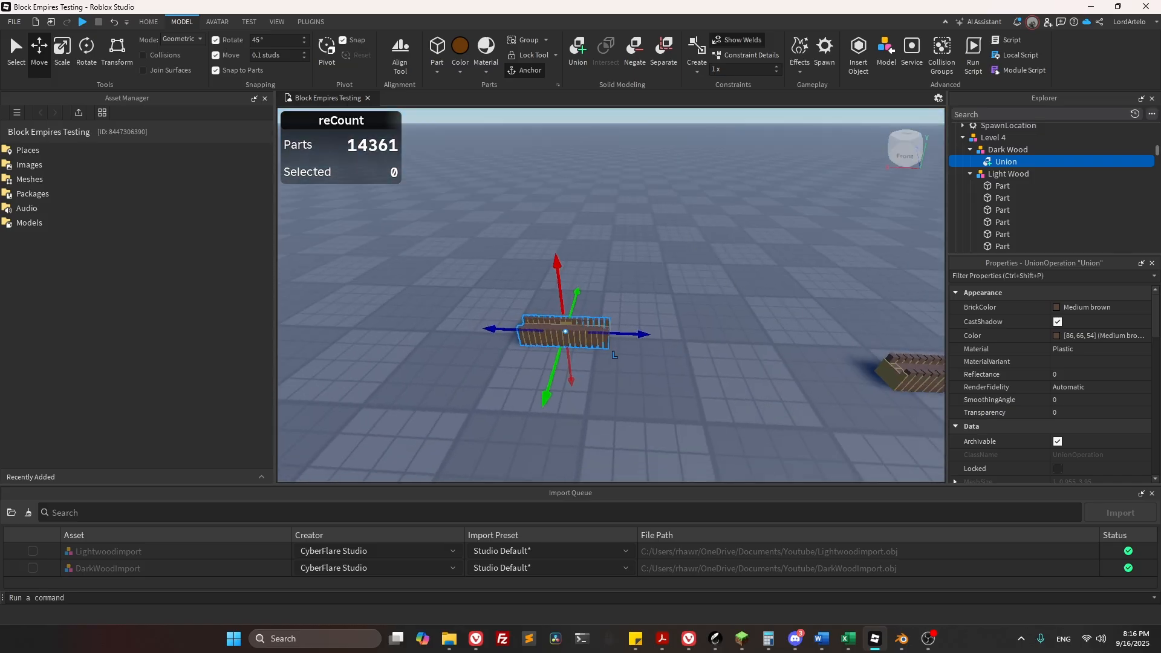
pyautogui.click(643, 406)
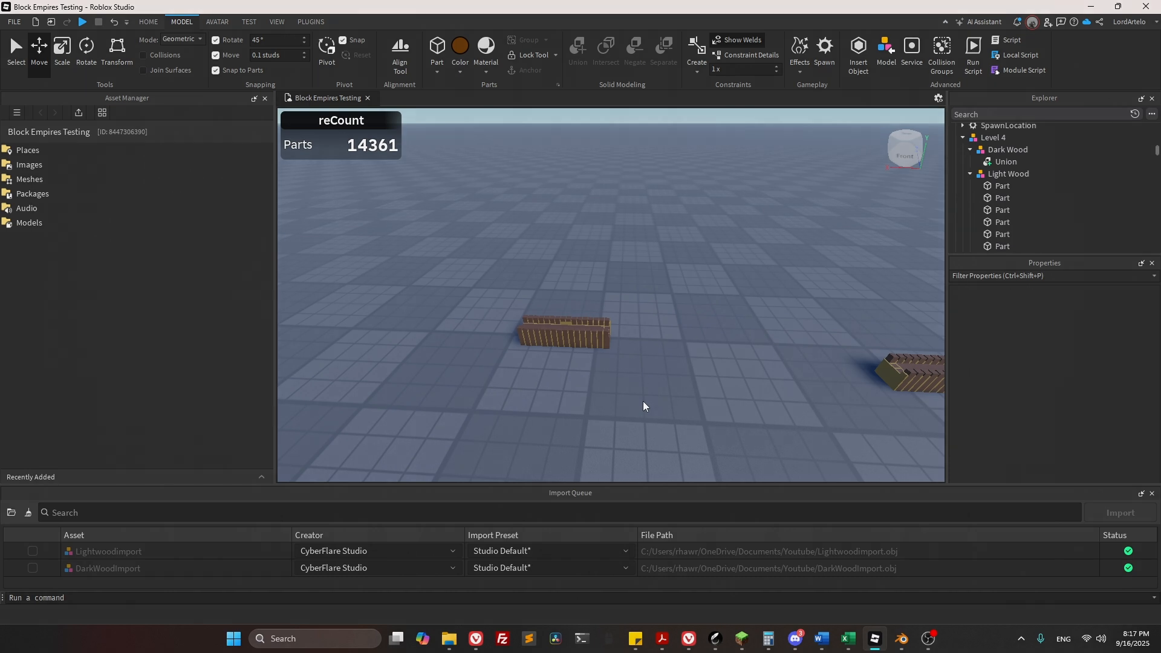